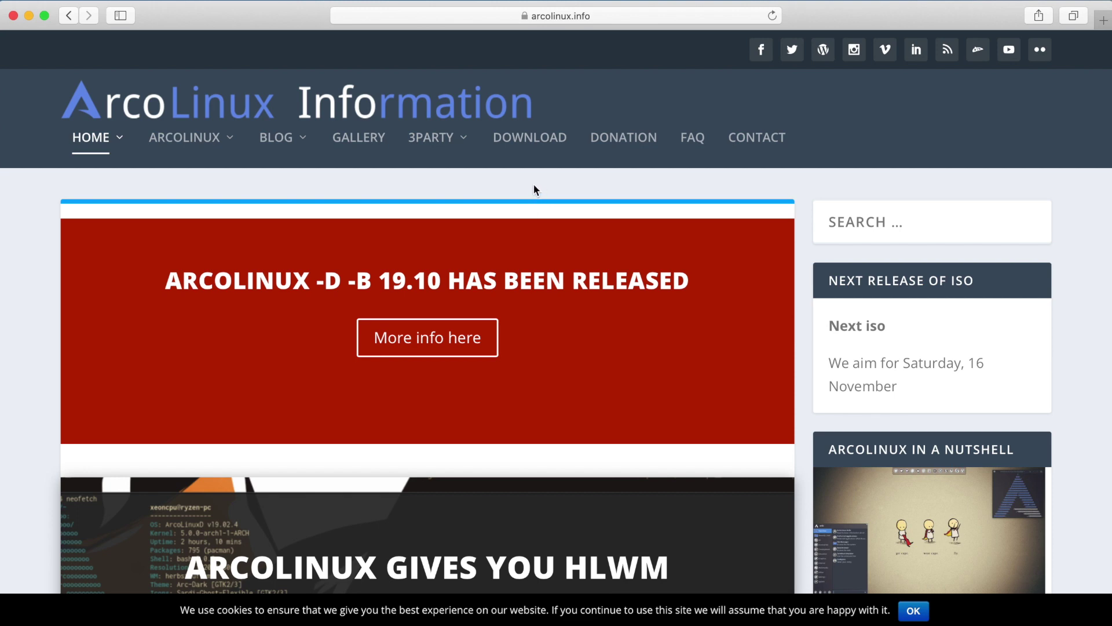
# Step: Go to the ArcoLinux DOWNLOAD page and scroll to the SourceForge ArcoLinux and ArcoLinuxB iso lists
pyautogui.click(539, 144)
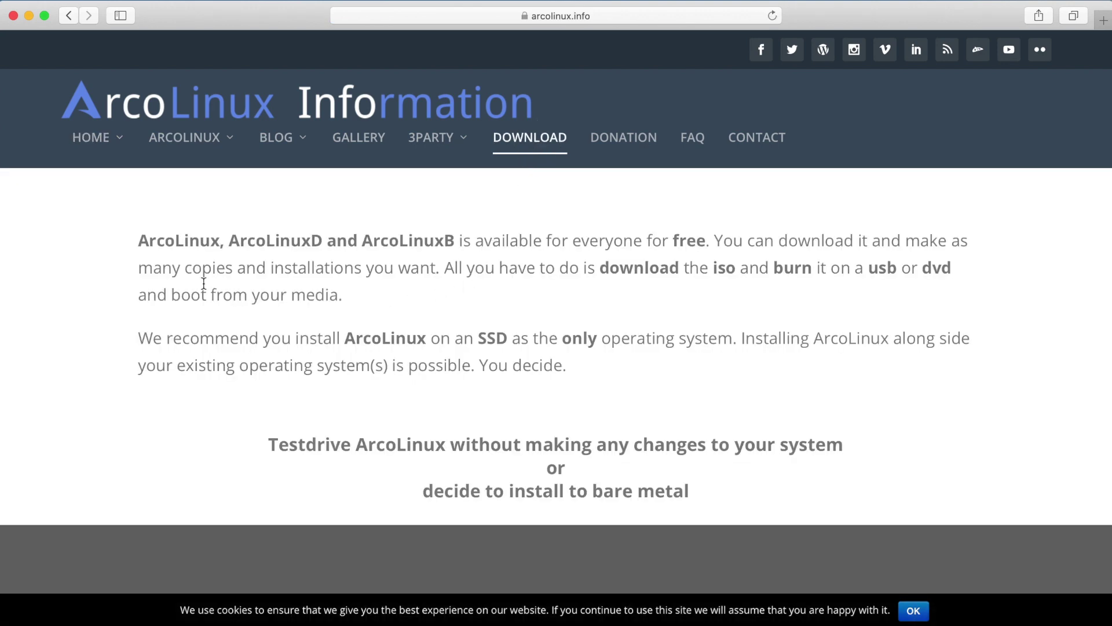
pyautogui.scroll(-5, 165, 274)
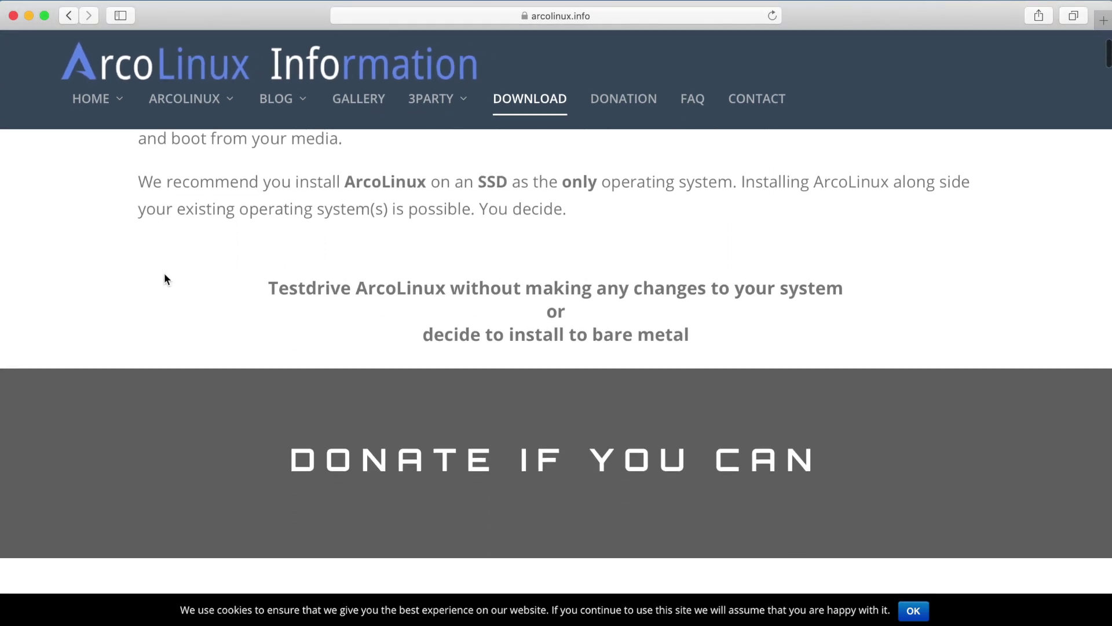
pyautogui.scroll(-6, 164, 274)
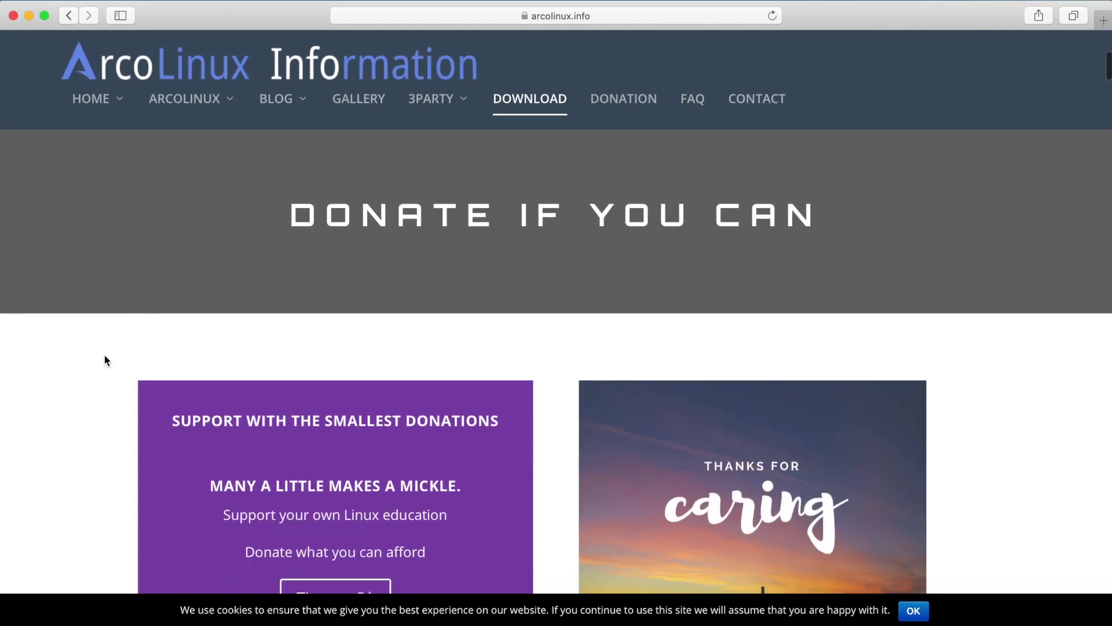
pyautogui.scroll(-10, 105, 355)
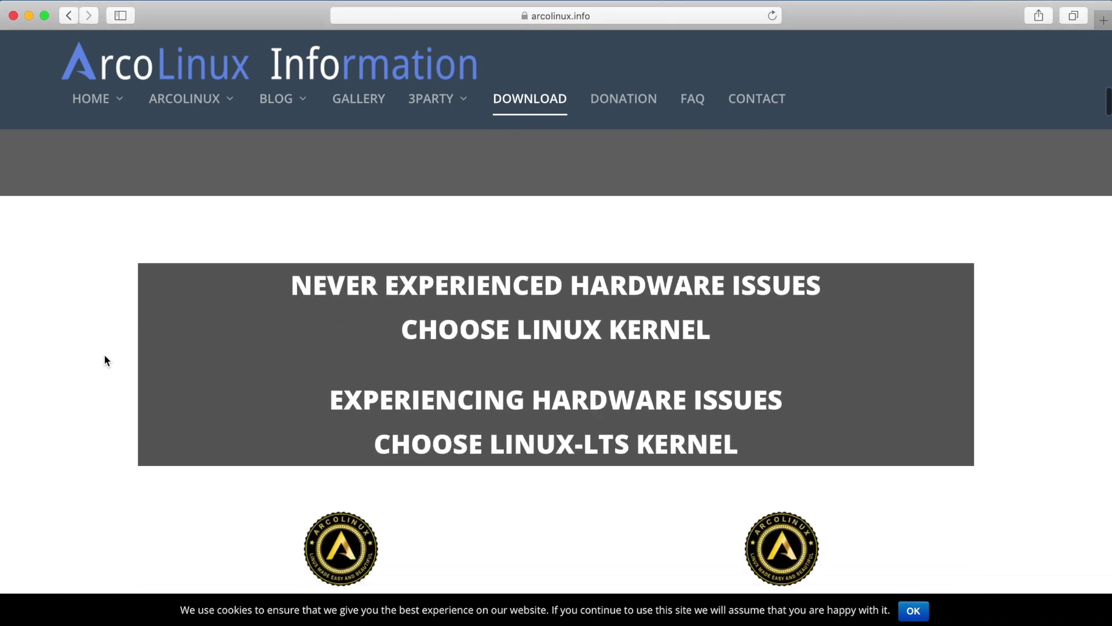
pyautogui.scroll(-3, 105, 356)
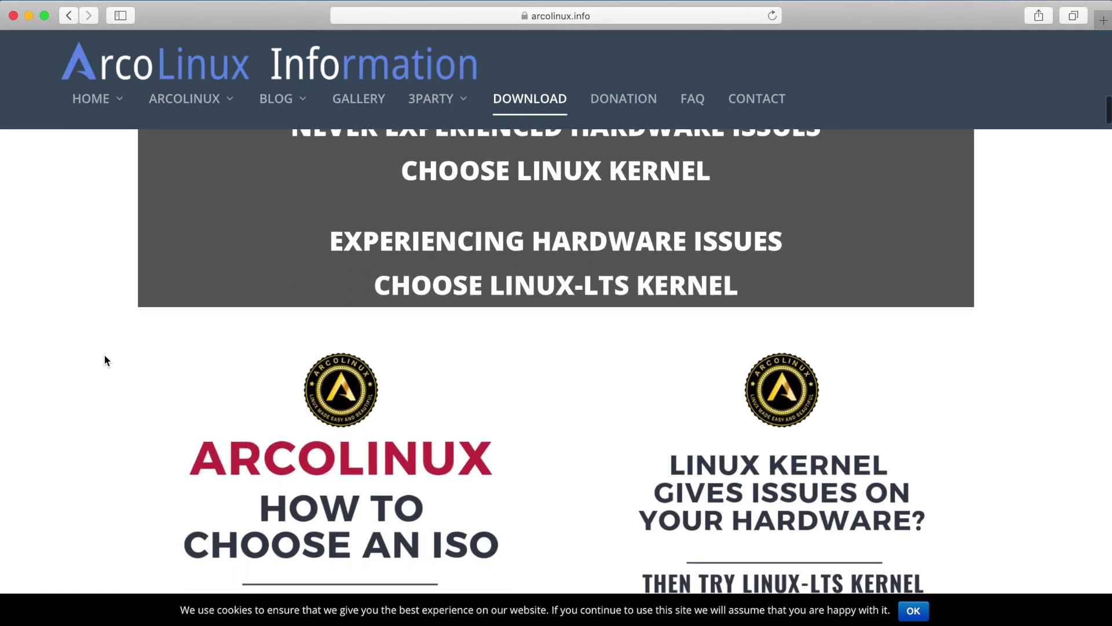
pyautogui.scroll(-8, 105, 355)
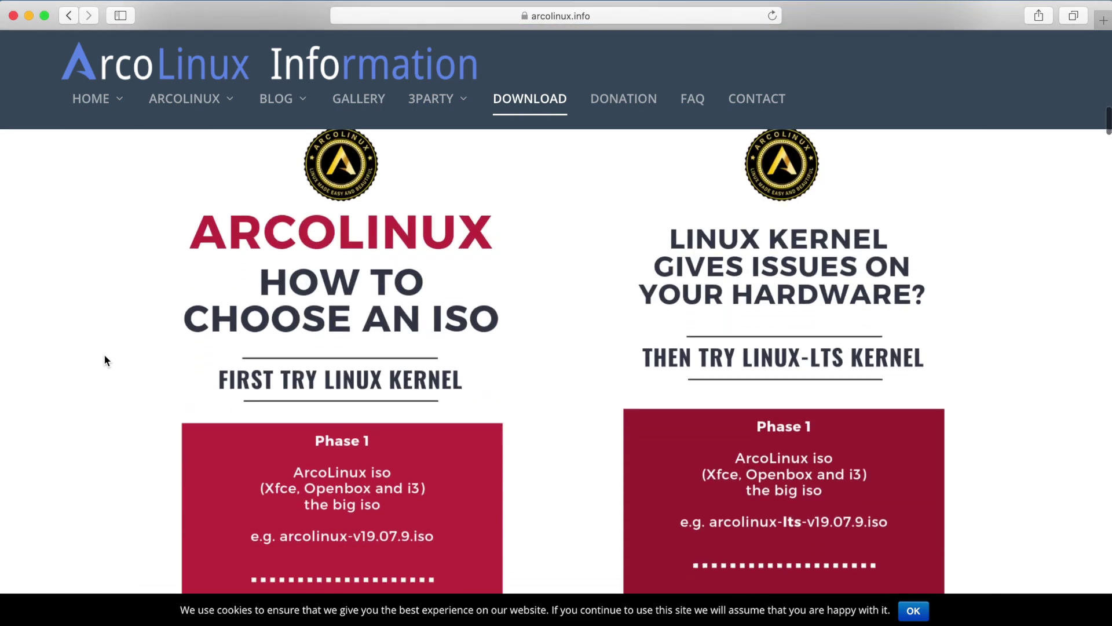
pyautogui.scroll(-5, 105, 361)
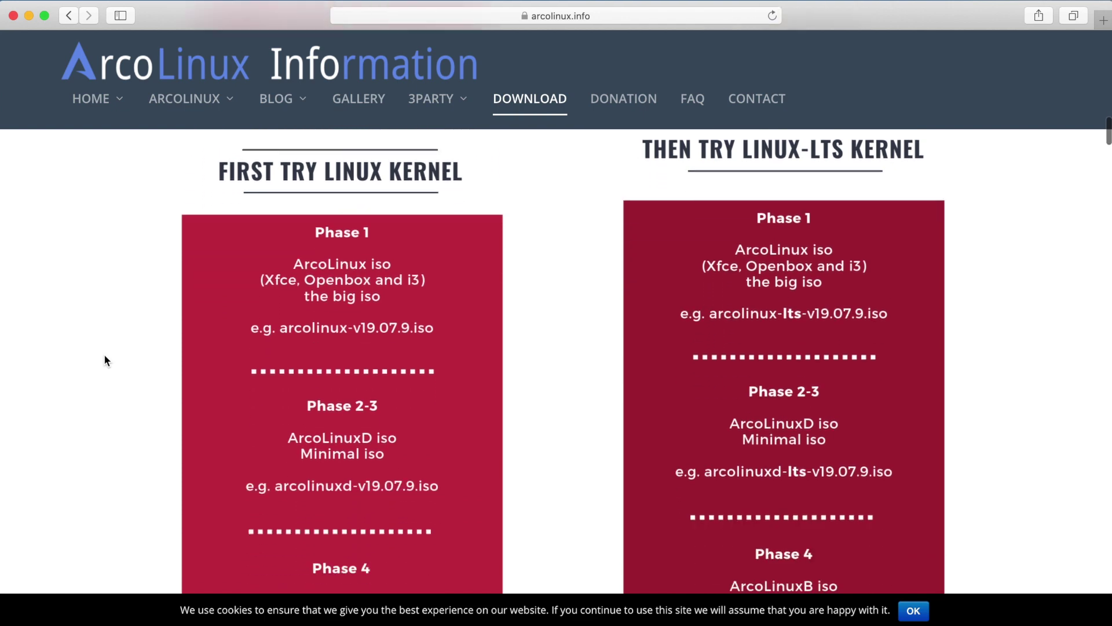
pyautogui.scroll(-10, 105, 360)
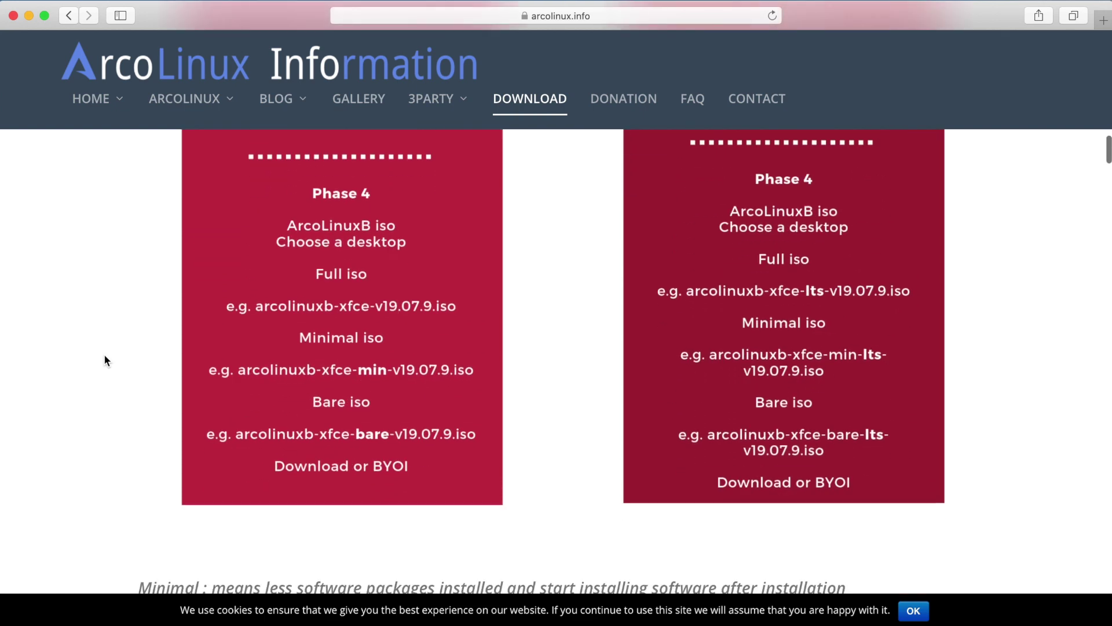
pyautogui.scroll(-2, 105, 360)
pyautogui.scroll(-6, 84, 403)
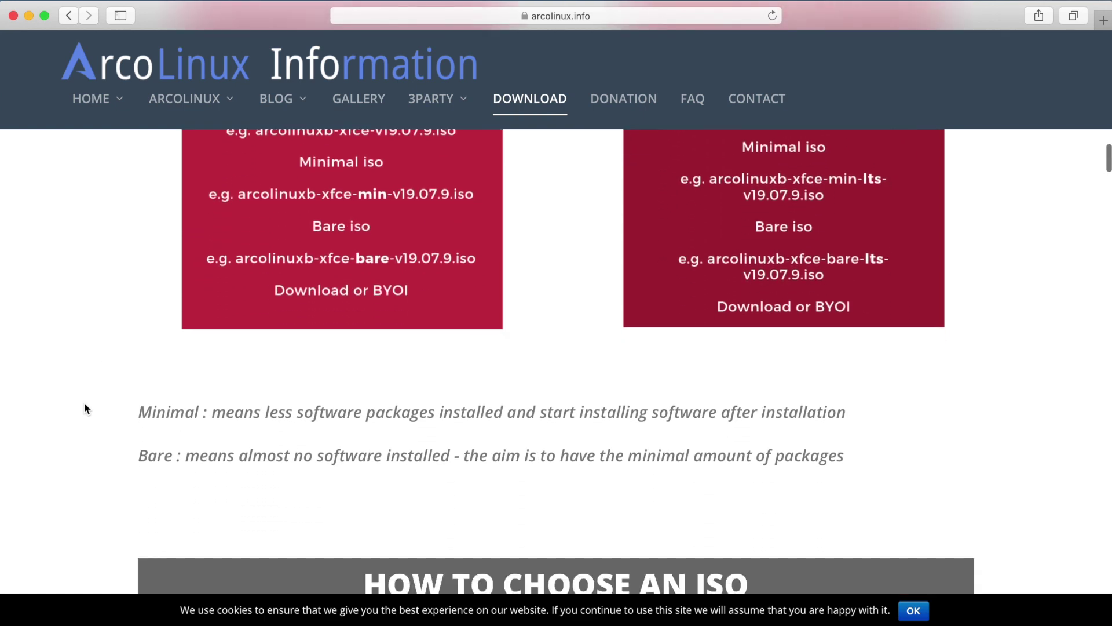
pyautogui.scroll(-12, 85, 405)
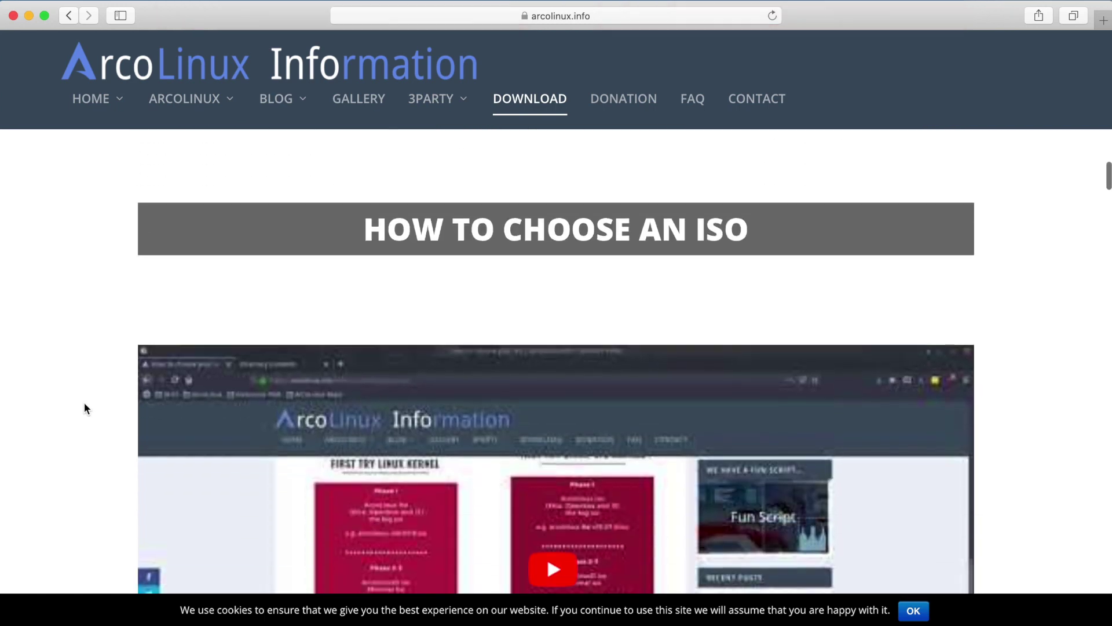
pyautogui.scroll(-14, 85, 403)
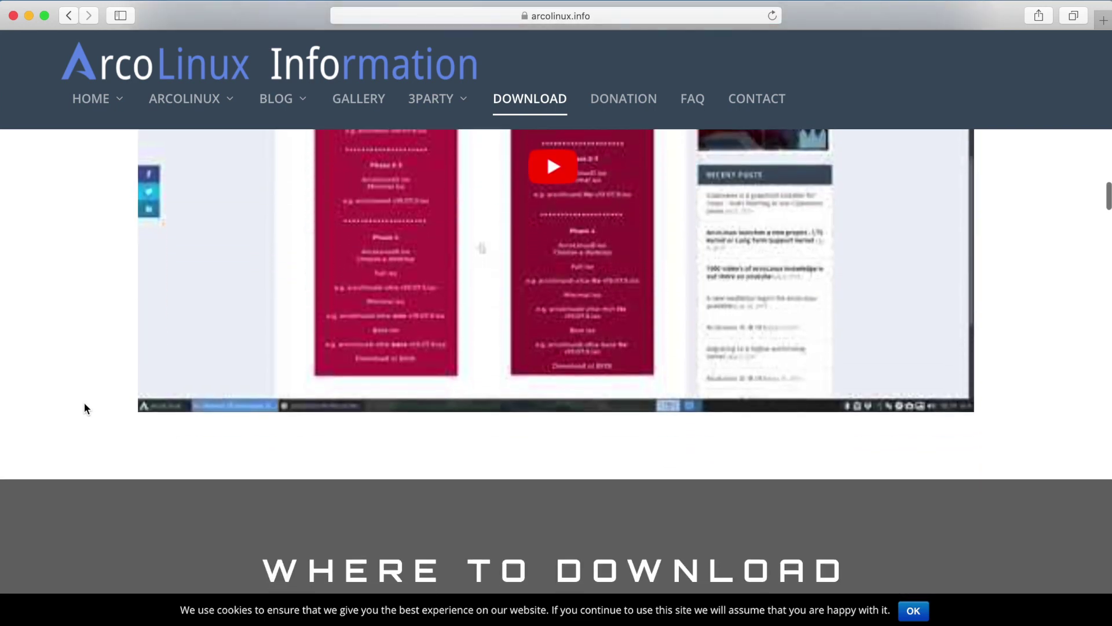
pyautogui.scroll(-10, 85, 406)
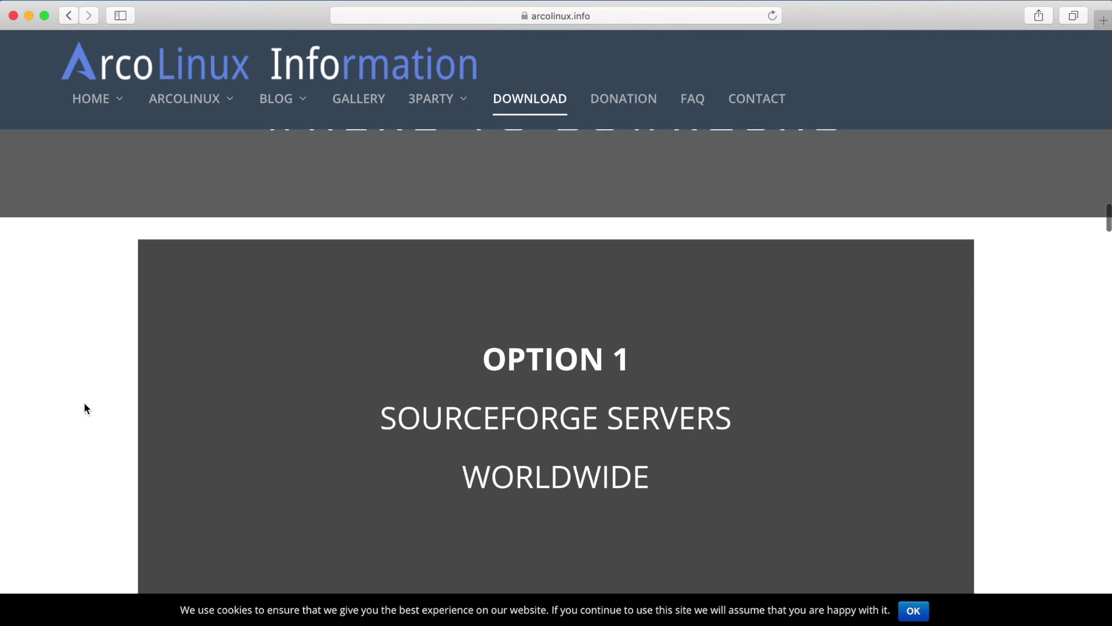
pyautogui.scroll(-5, 84, 407)
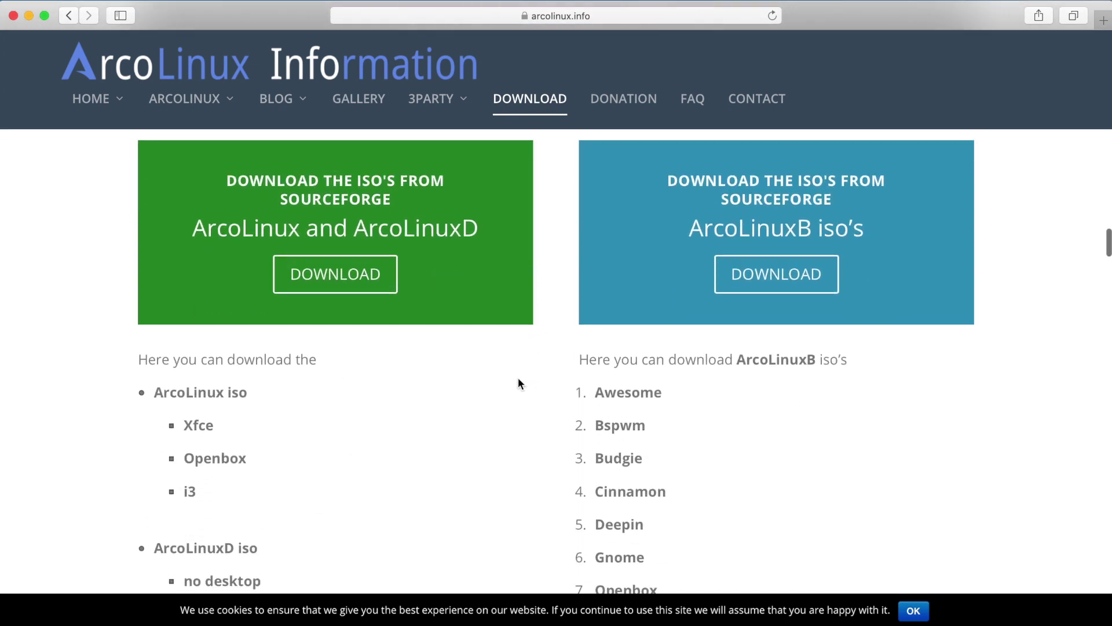
pyautogui.scroll(-4, 261, 503)
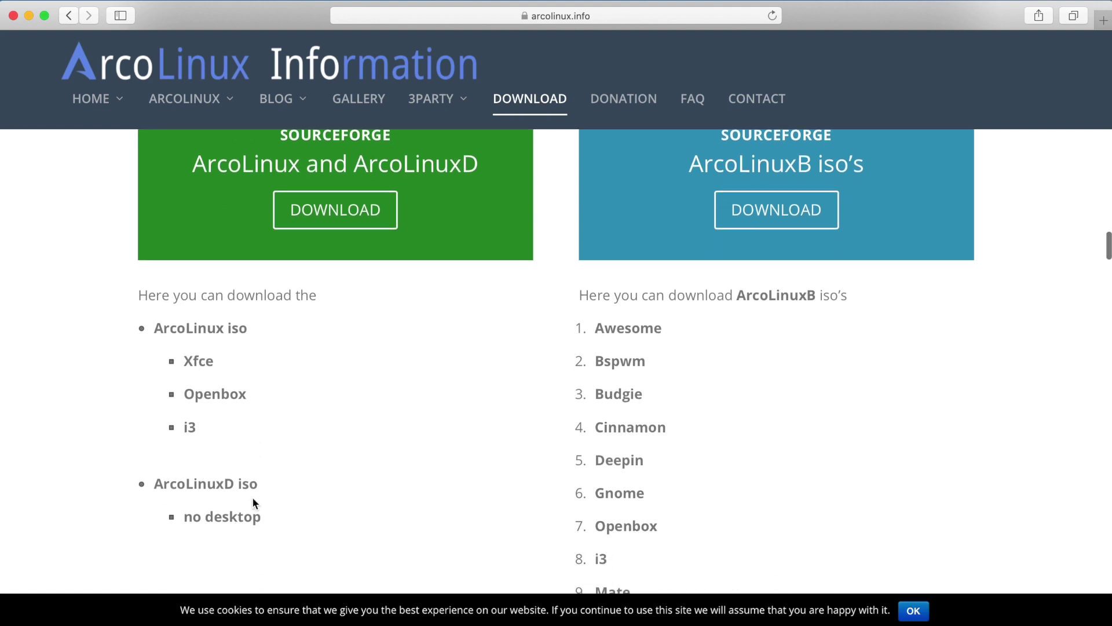
pyautogui.scroll(2, 258, 322)
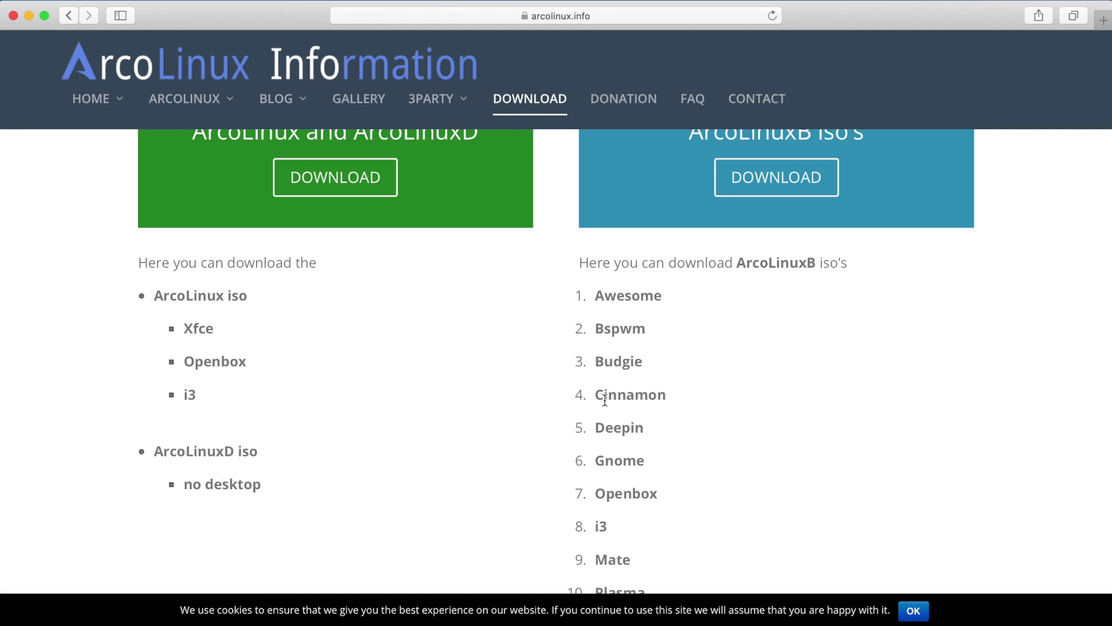
pyautogui.scroll(-1, 594, 417)
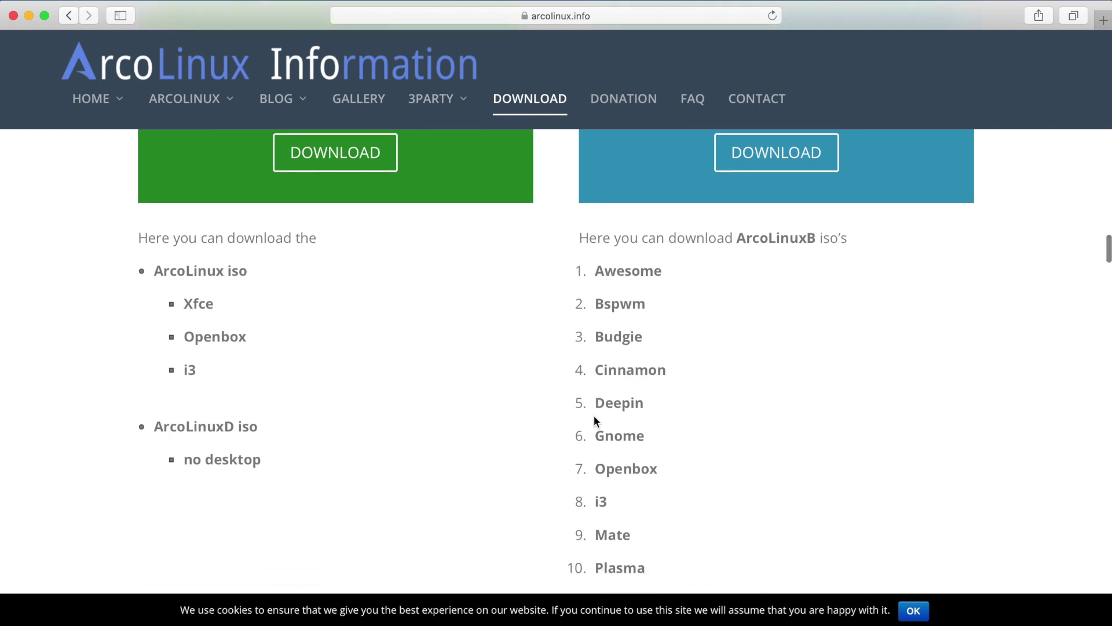
pyautogui.scroll(1, 594, 416)
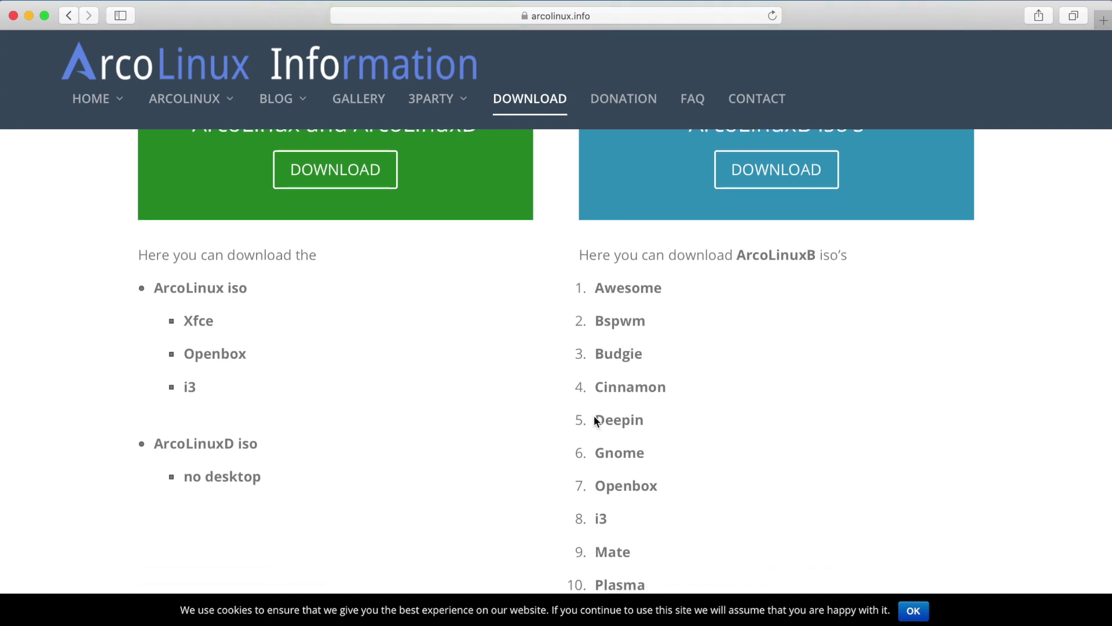
pyautogui.scroll(-3, 596, 422)
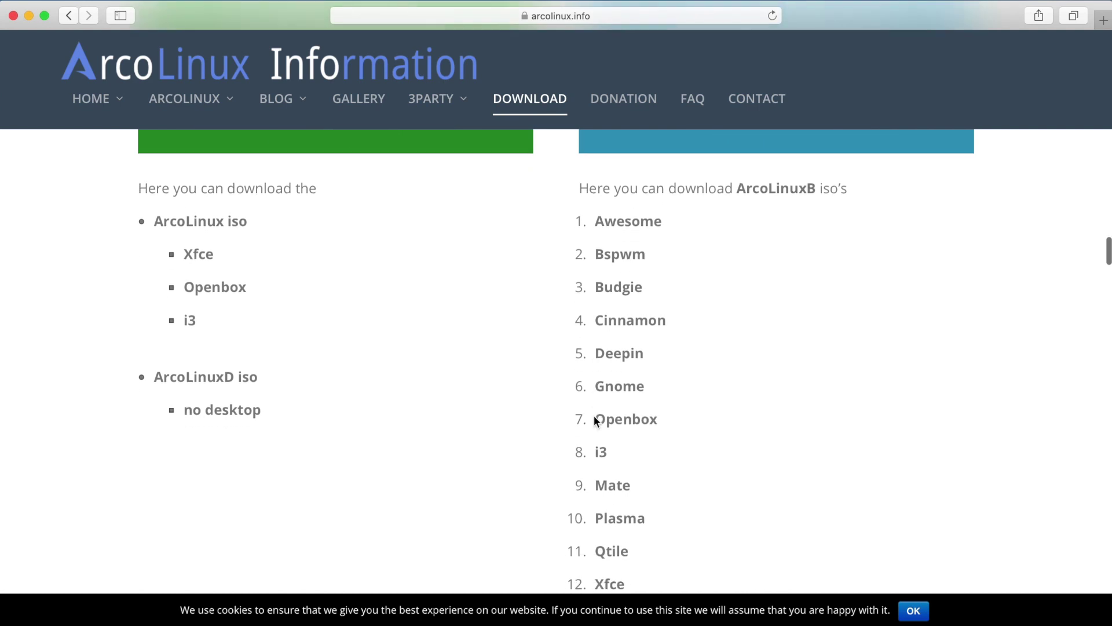
pyautogui.scroll(-1, 608, 313)
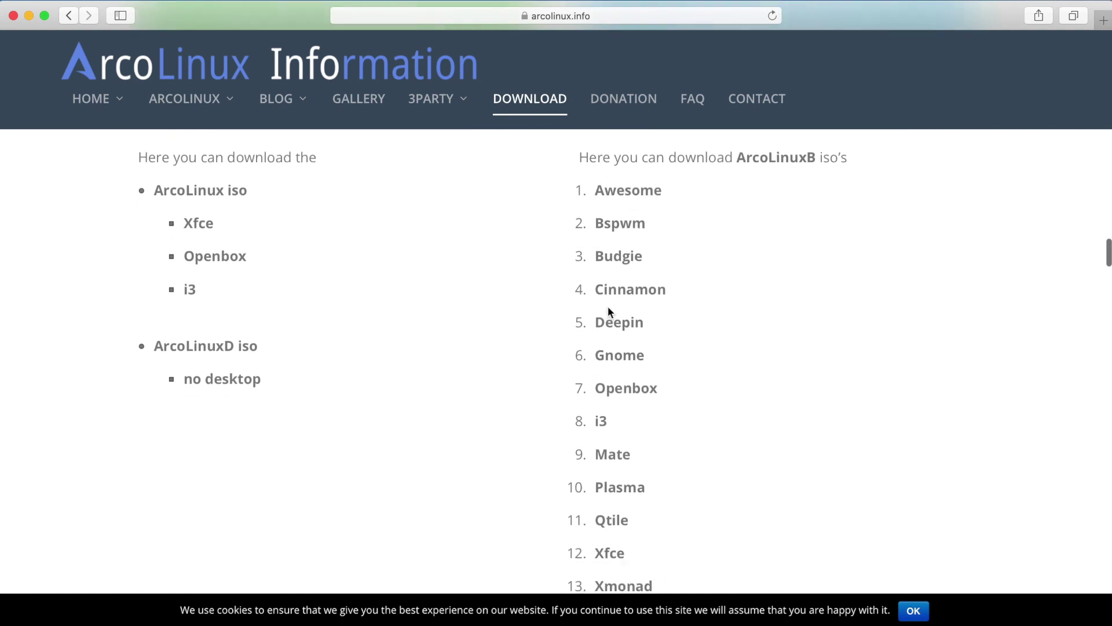
pyautogui.doubleClick(603, 255)
pyautogui.scroll(-1, 626, 320)
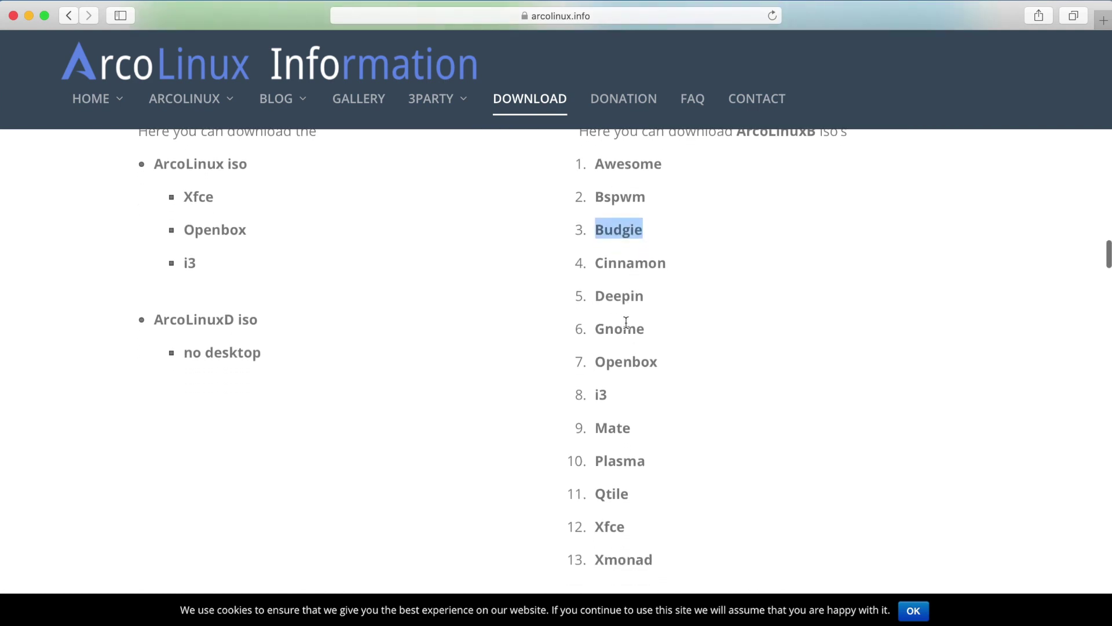
pyautogui.scroll(-1, 615, 417)
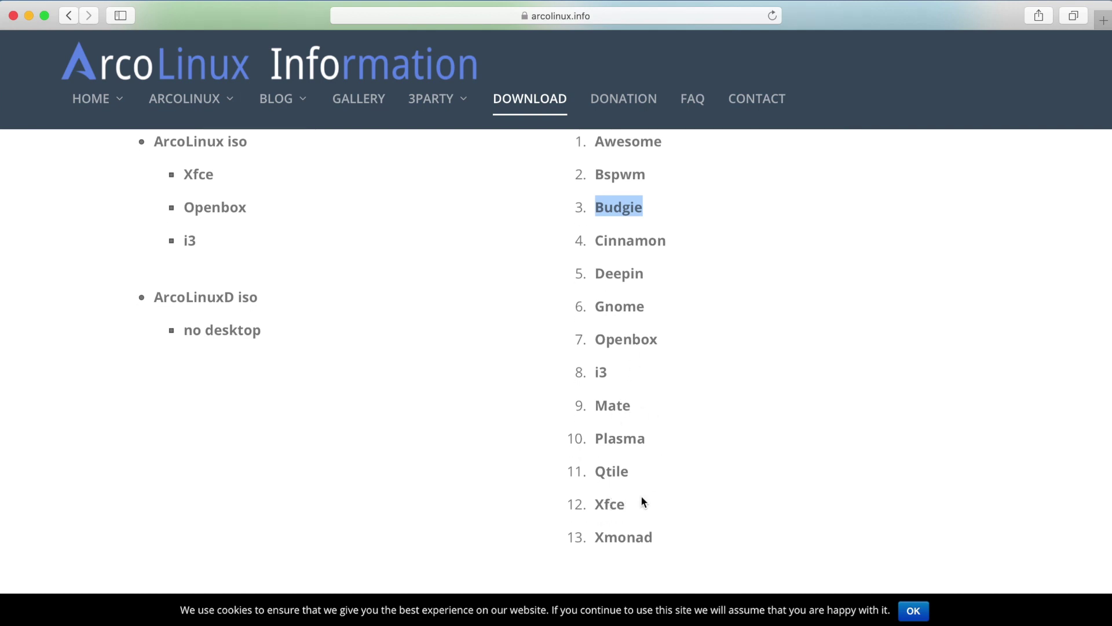
pyautogui.scroll(1, 644, 493)
pyautogui.tripleClick(621, 540)
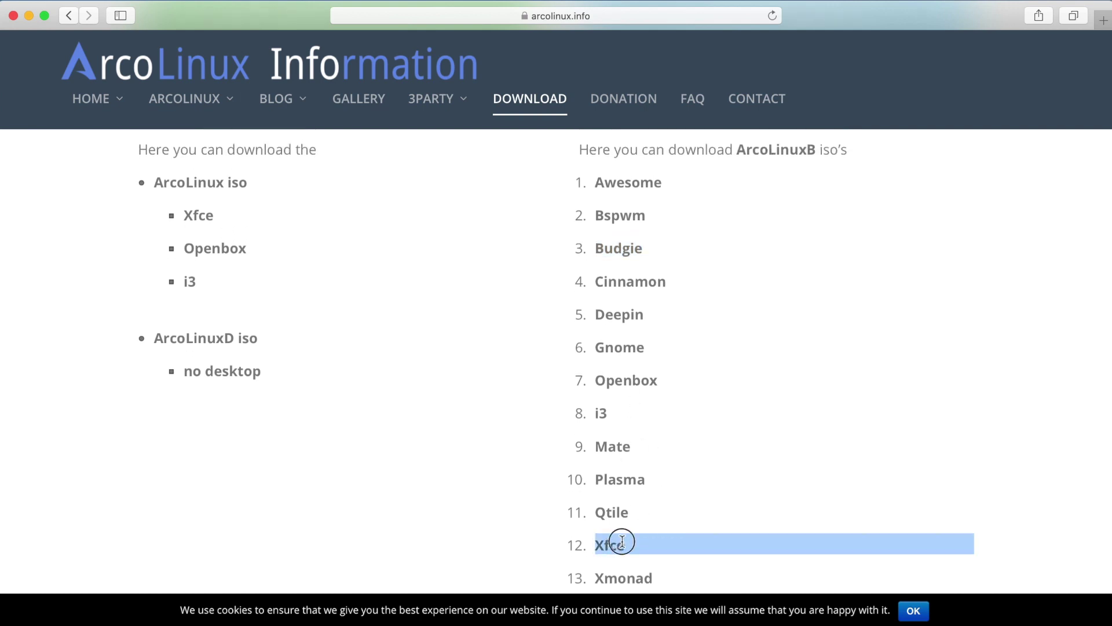
pyautogui.click(623, 540)
pyautogui.scroll(4, 665, 486)
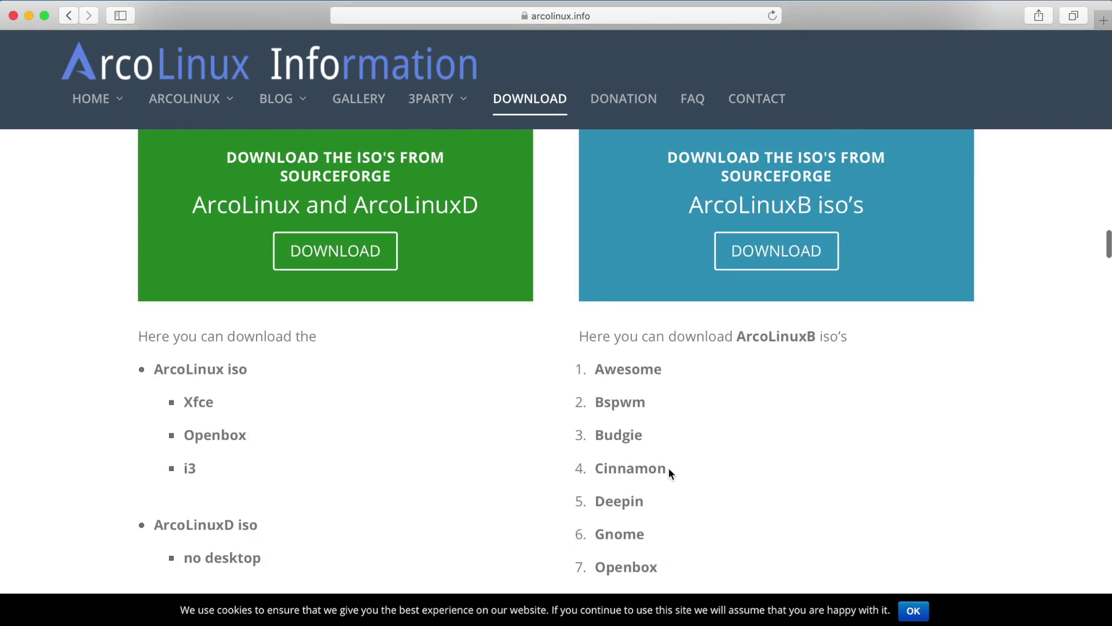
pyautogui.scroll(-4, 669, 471)
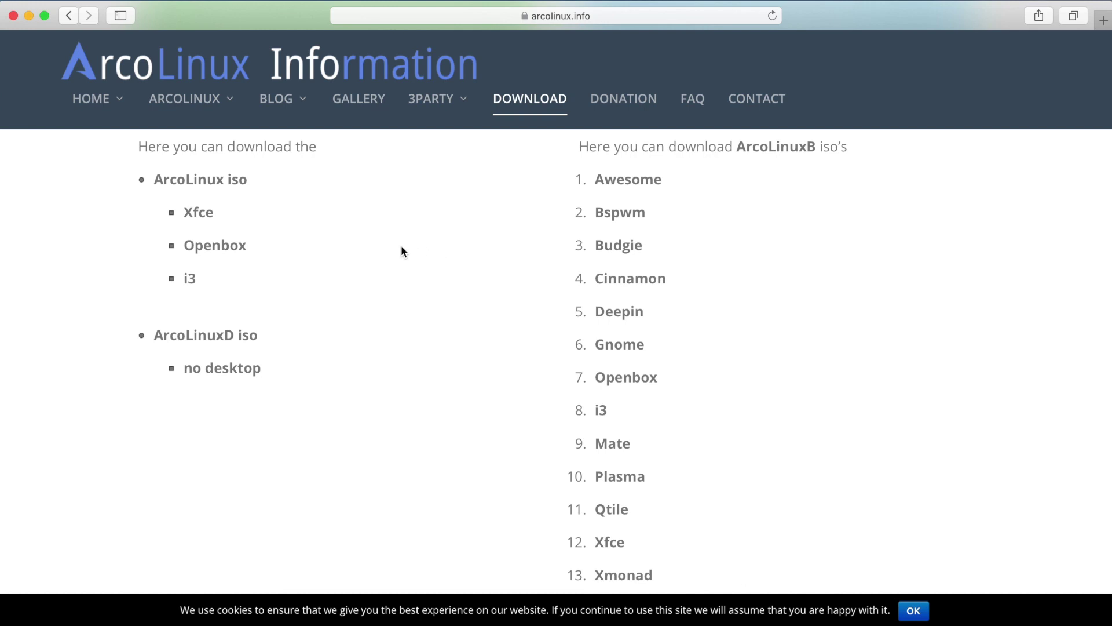
pyautogui.scroll(1, 242, 192)
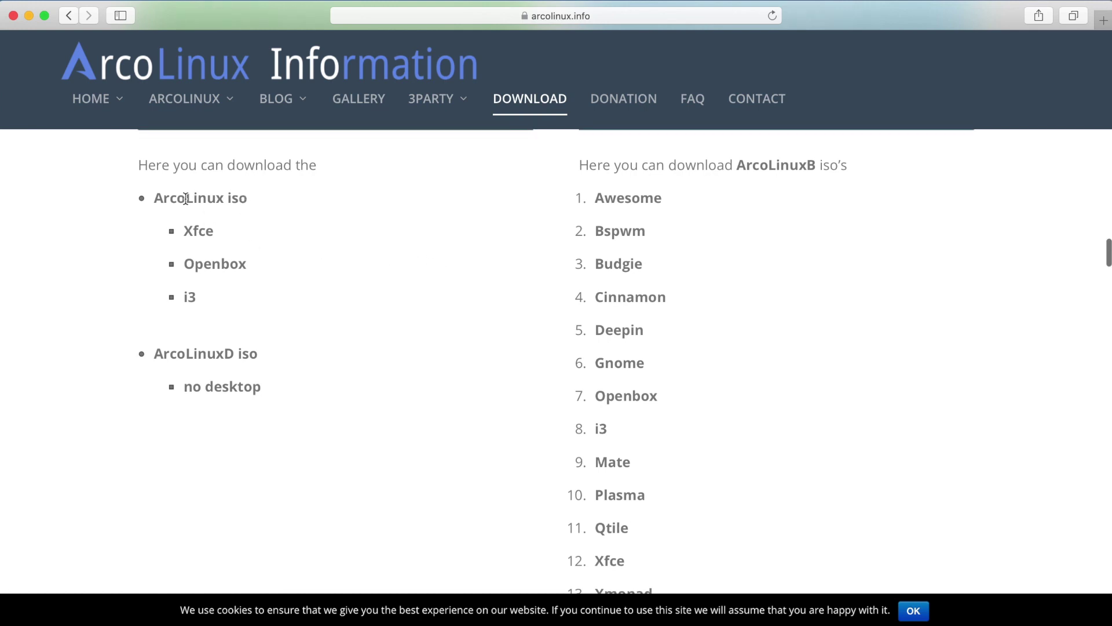
pyautogui.scroll(2, 279, 203)
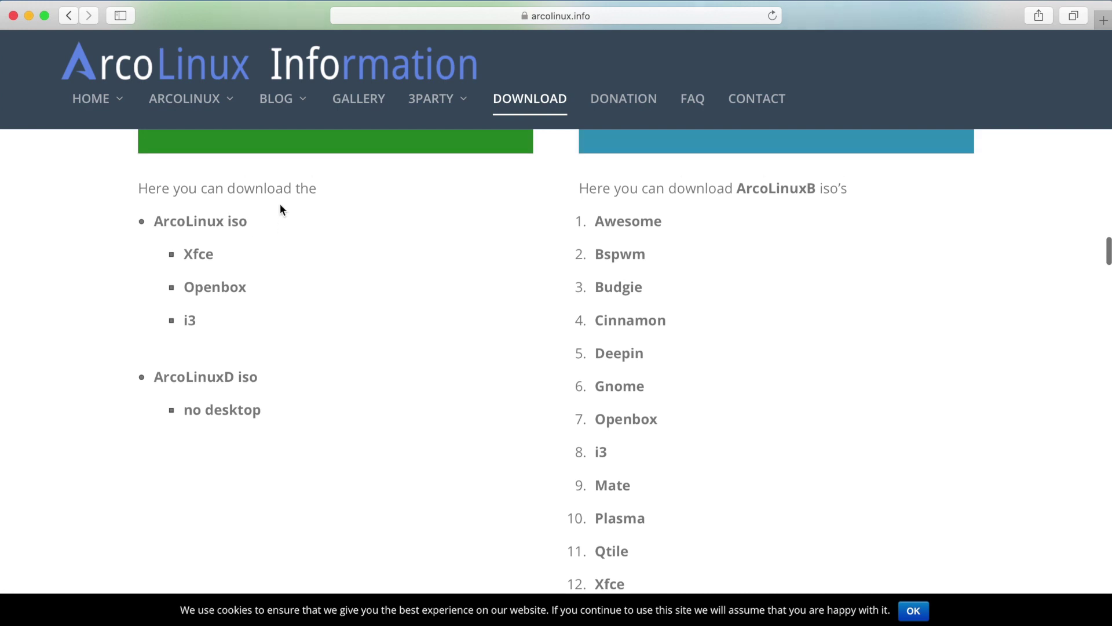
pyautogui.scroll(6, 273, 263)
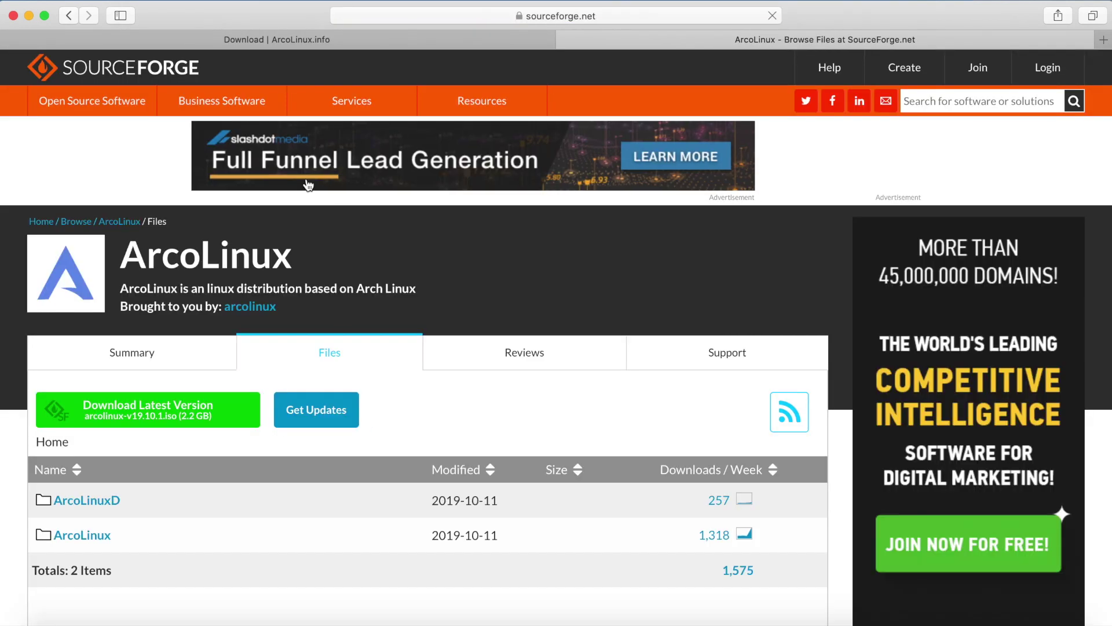
# Step: Open the ArcoLinux folder of iso files on SourceForge
pyautogui.scroll(-2, 209, 325)
pyautogui.scroll(-3, 210, 328)
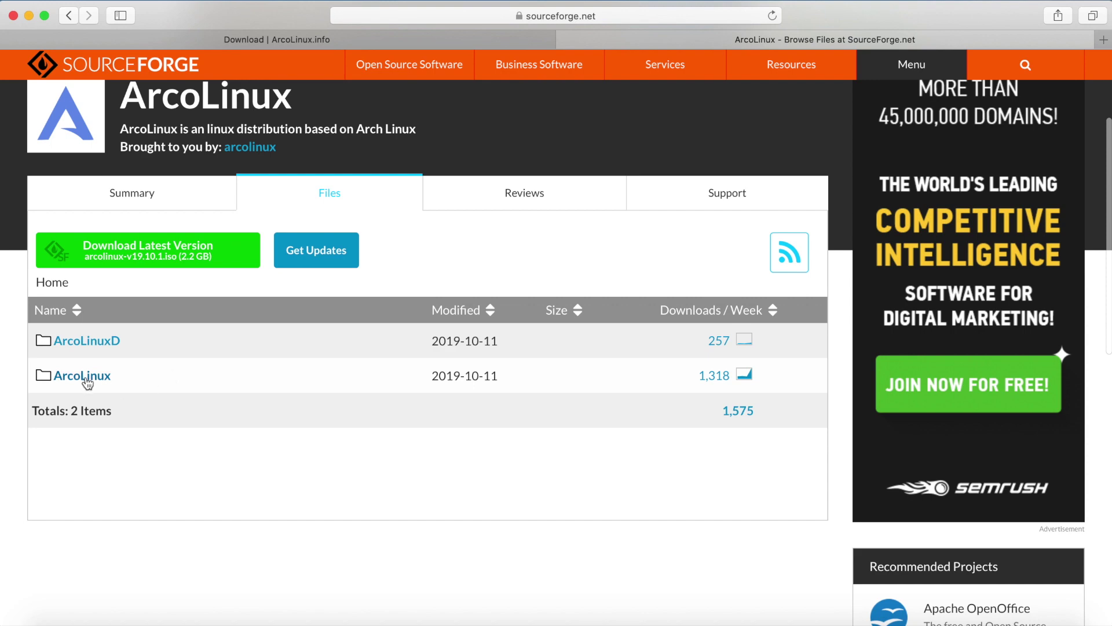
pyautogui.click(85, 378)
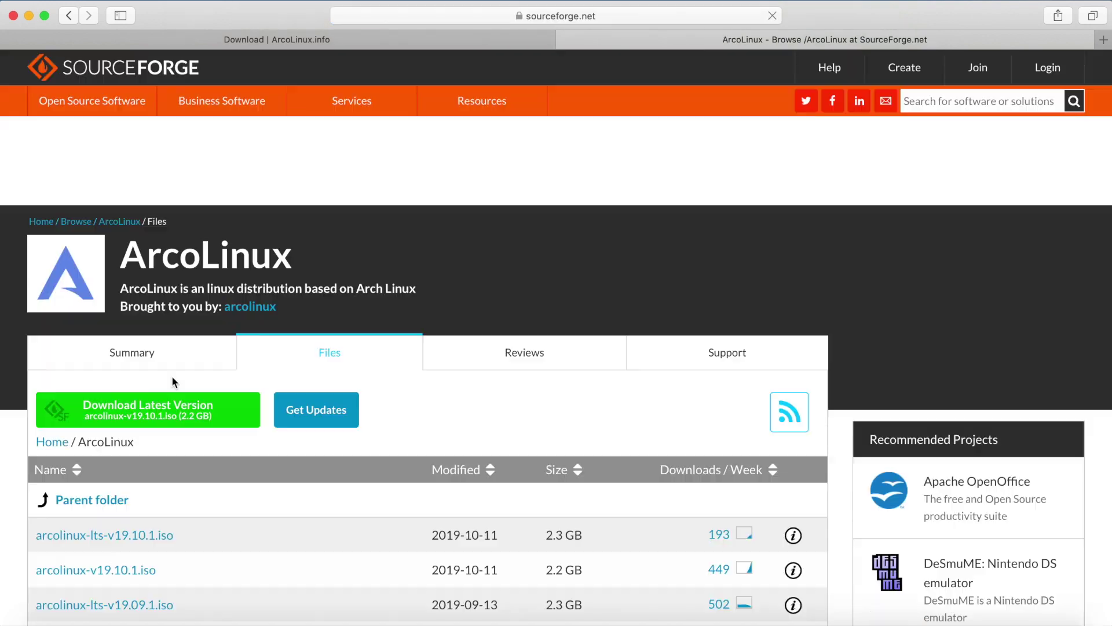
# Step: Find arcolinux-lts-v19.10.1.iso in the file list and start its download
pyautogui.scroll(-8, 159, 414)
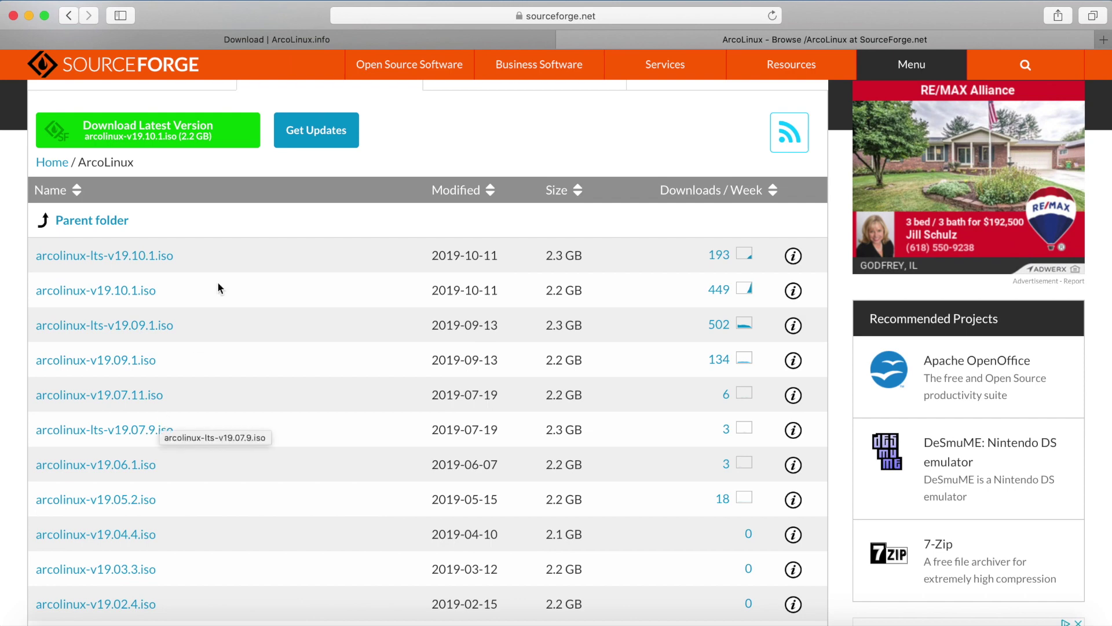
pyautogui.scroll(-2, 237, 321)
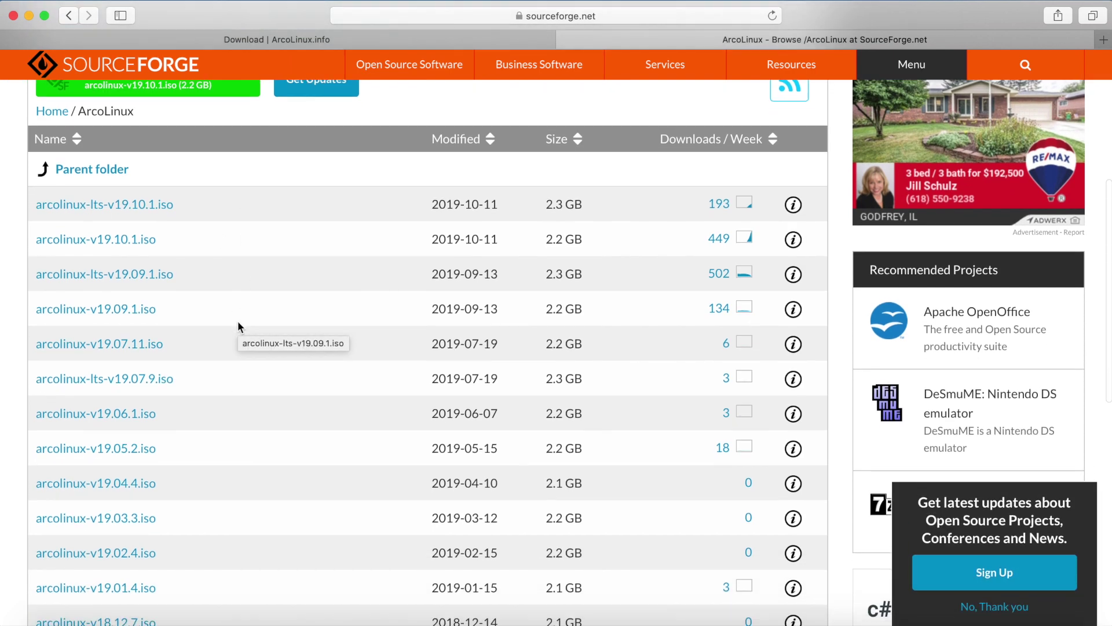
pyautogui.scroll(-1, 238, 326)
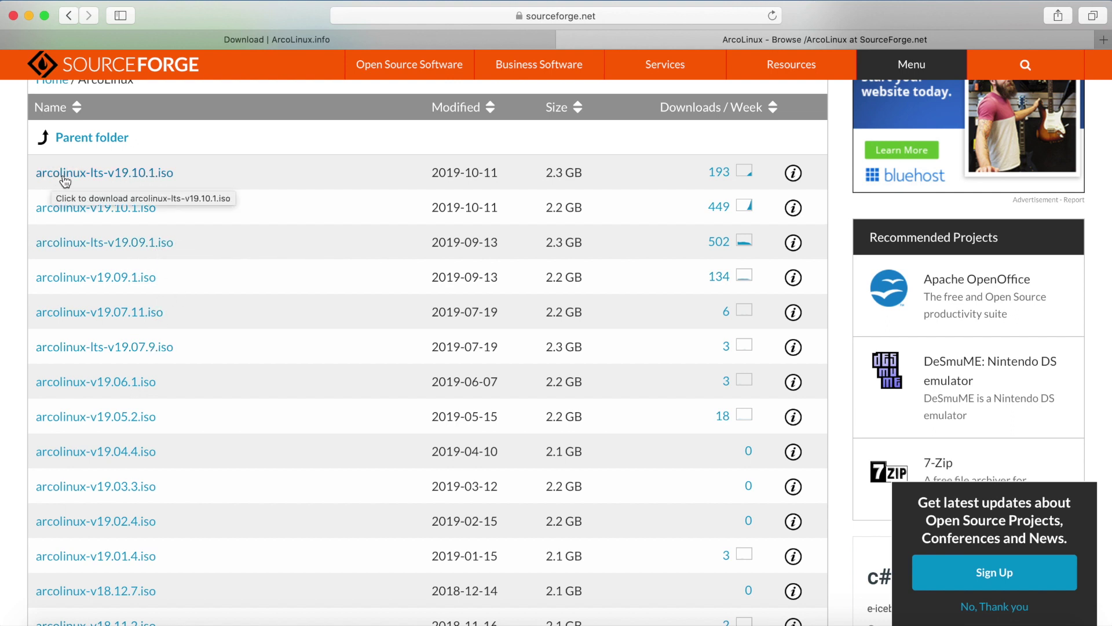
pyautogui.click(119, 176)
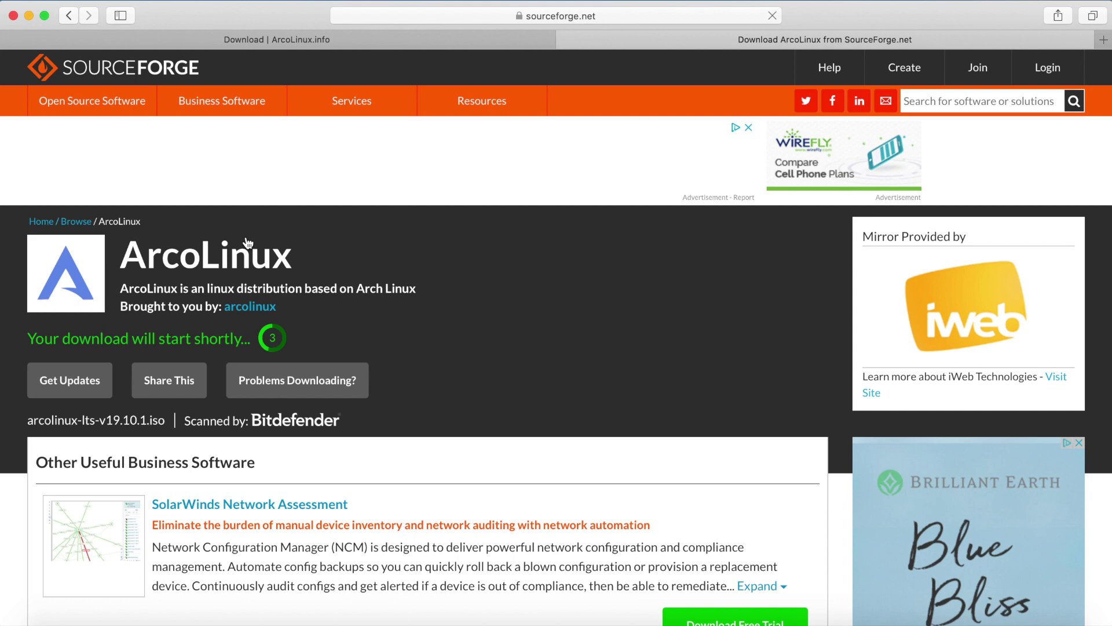
# Step: Allow downloads from sourceforge.net and check the arcolinux-lts-v19.10.1.iso download progress
pyautogui.scroll(-1, 317, 251)
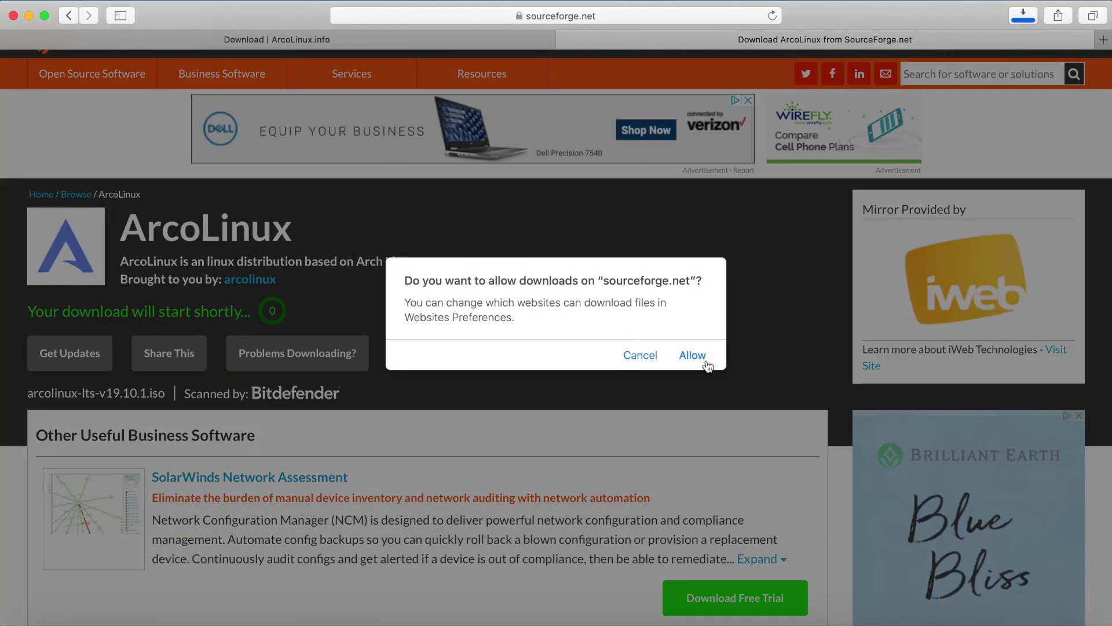
pyautogui.click(693, 355)
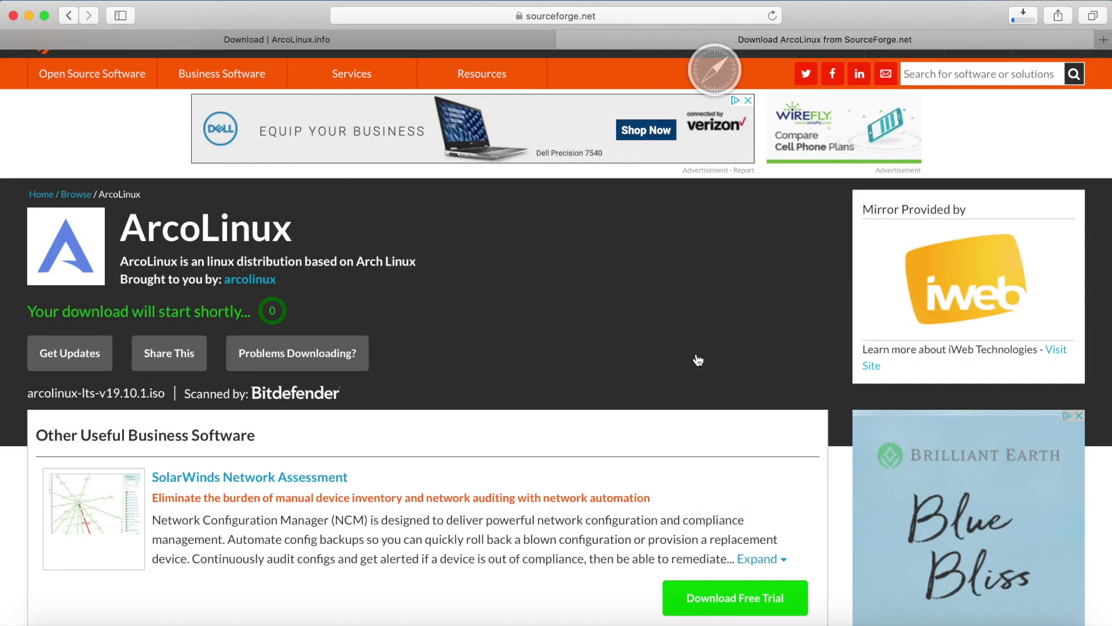
pyautogui.click(1021, 21)
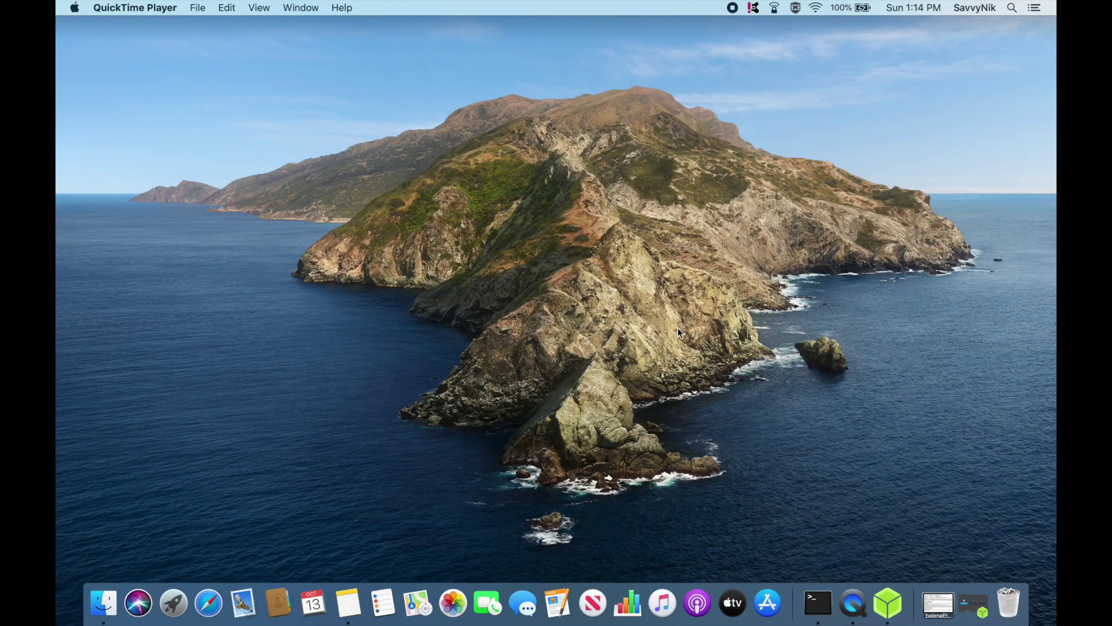
# Step: In balenaEtcher, load arcolinux-lts-v19.10.1.iso and target the 16.01 GB SanDisk Cruzer Glide drive
pyautogui.click(888, 603)
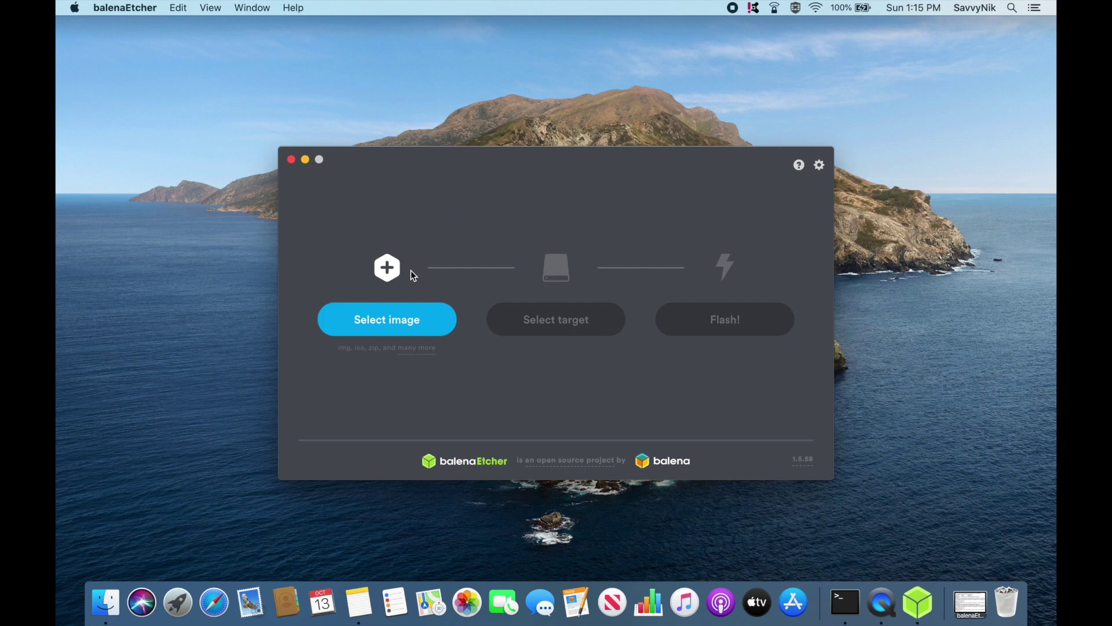
pyautogui.click(382, 319)
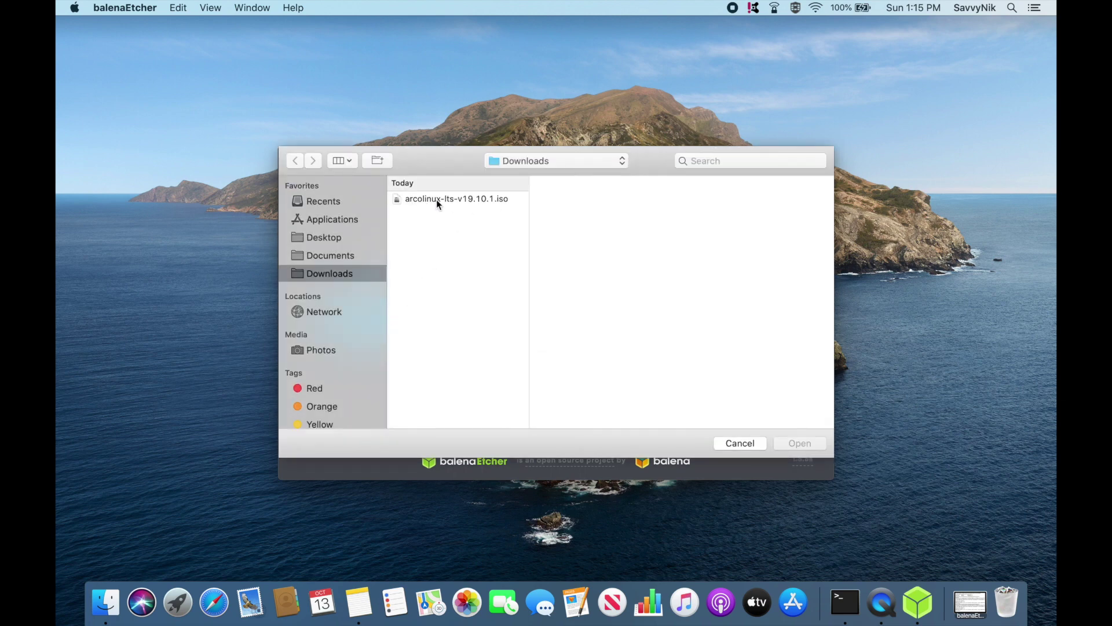
pyautogui.click(484, 200)
pyautogui.click(799, 443)
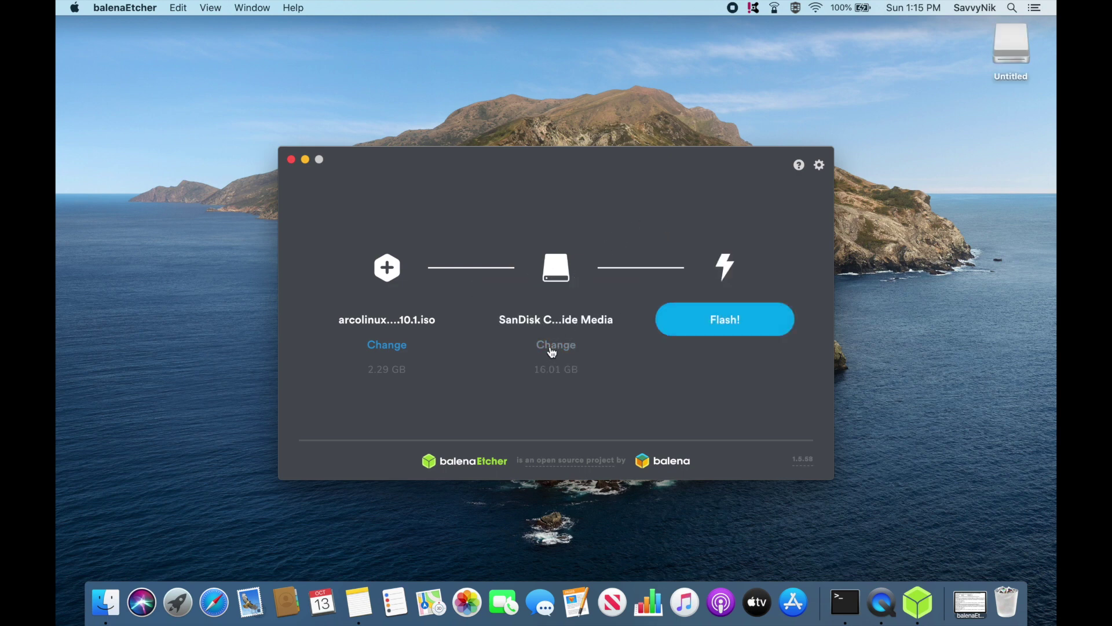
pyautogui.click(556, 344)
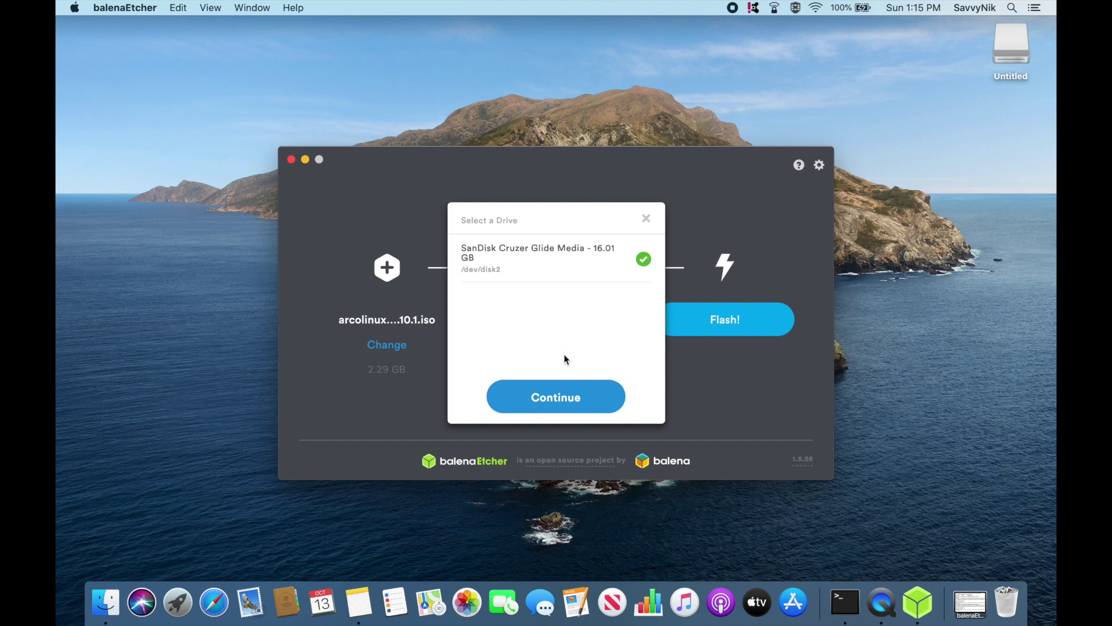
pyautogui.click(565, 397)
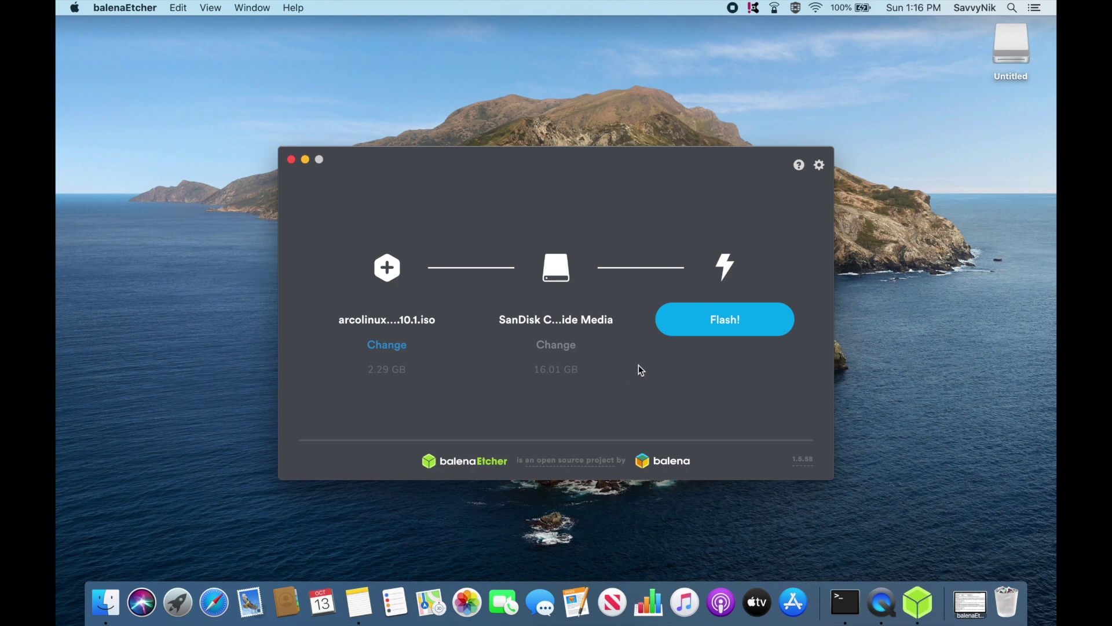
# Step: Flash the ArcoLinux ISO to the SanDisk drive and watch the validation finish
pyautogui.click(725, 319)
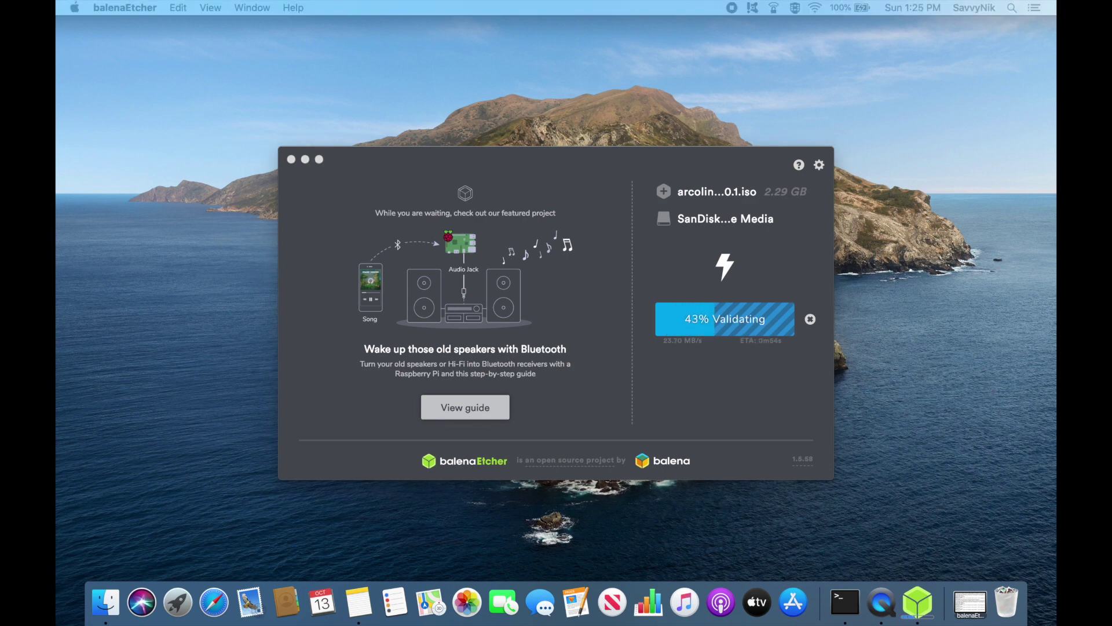
pyautogui.click(745, 231)
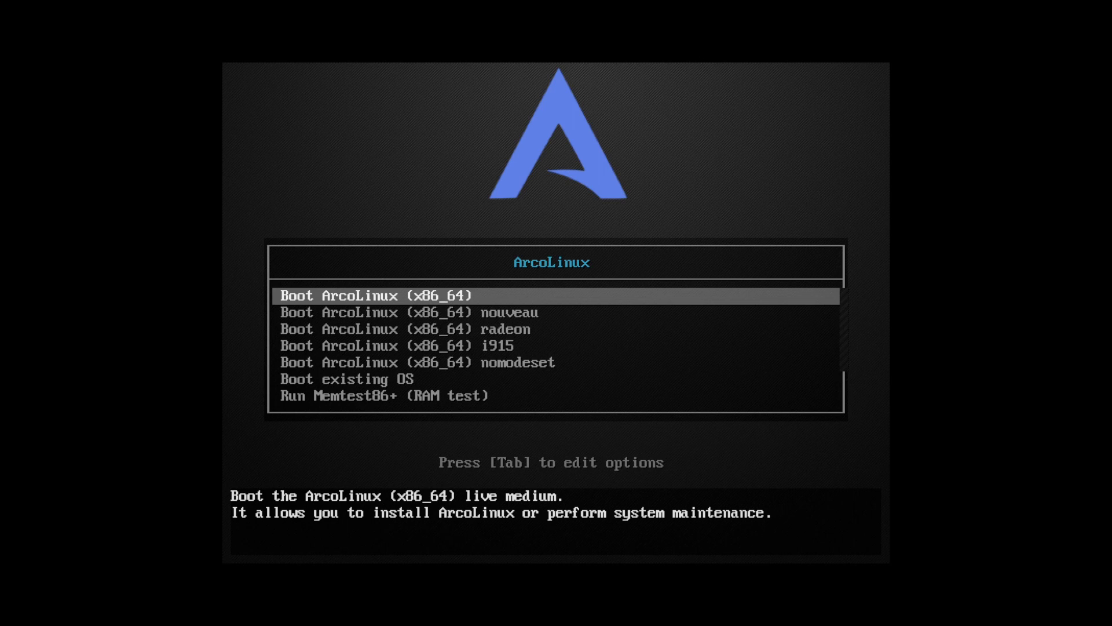
# Step: Look over the boot entries, then boot the default Boot ArcoLinux (x86_64) entry
pyautogui.press('Down')
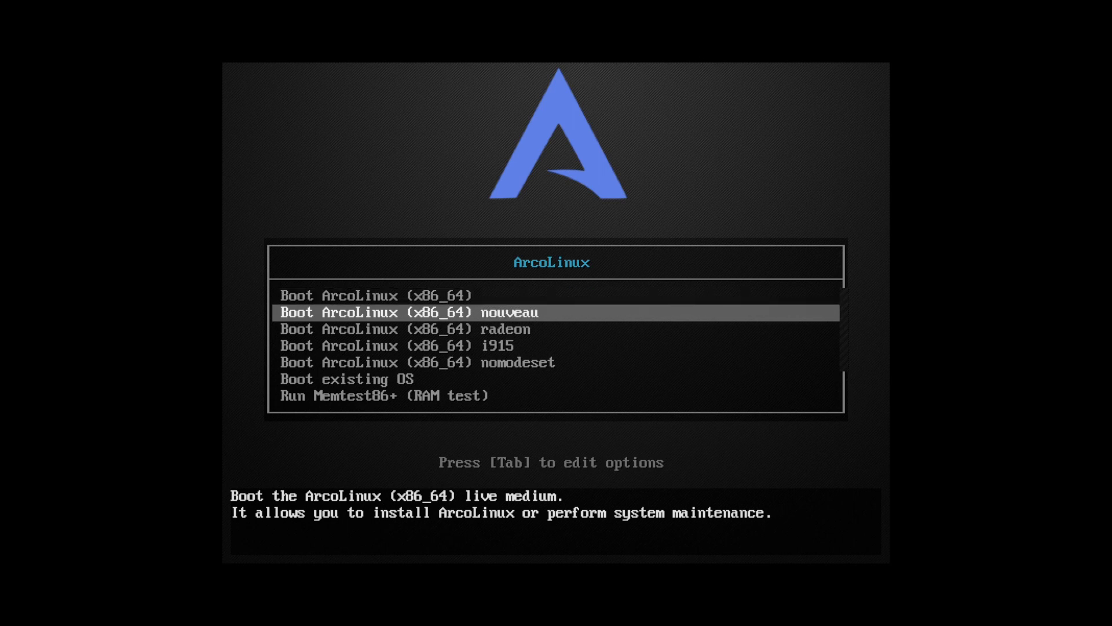
pyautogui.press('Up')
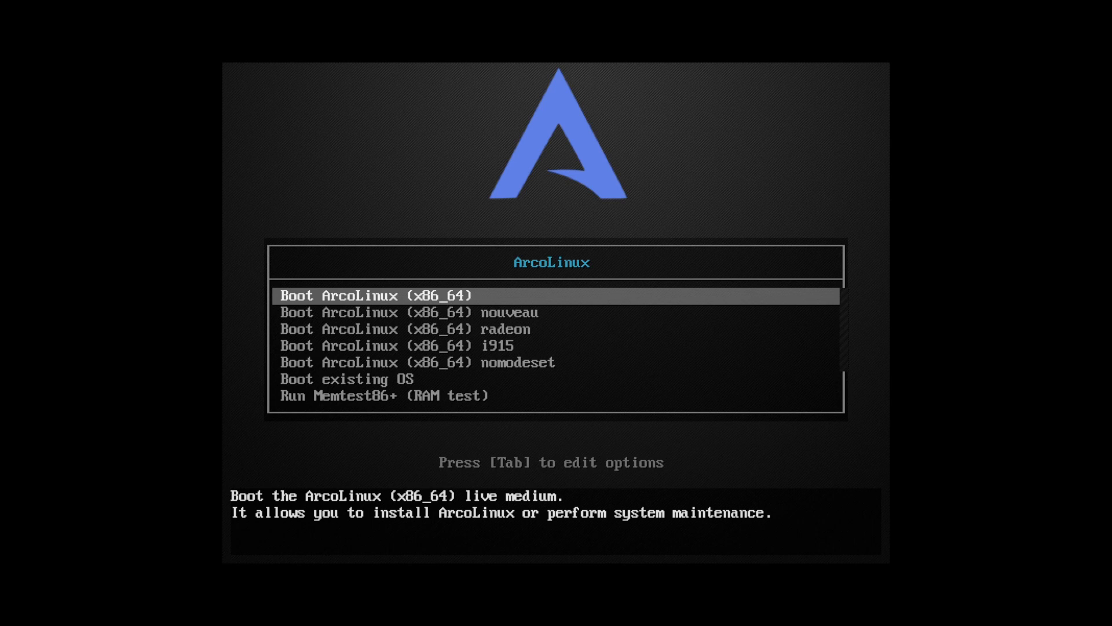
pyautogui.press('Down')
pyautogui.press('Down')
pyautogui.press('Up')
pyautogui.press('Up')
pyautogui.press('Return')
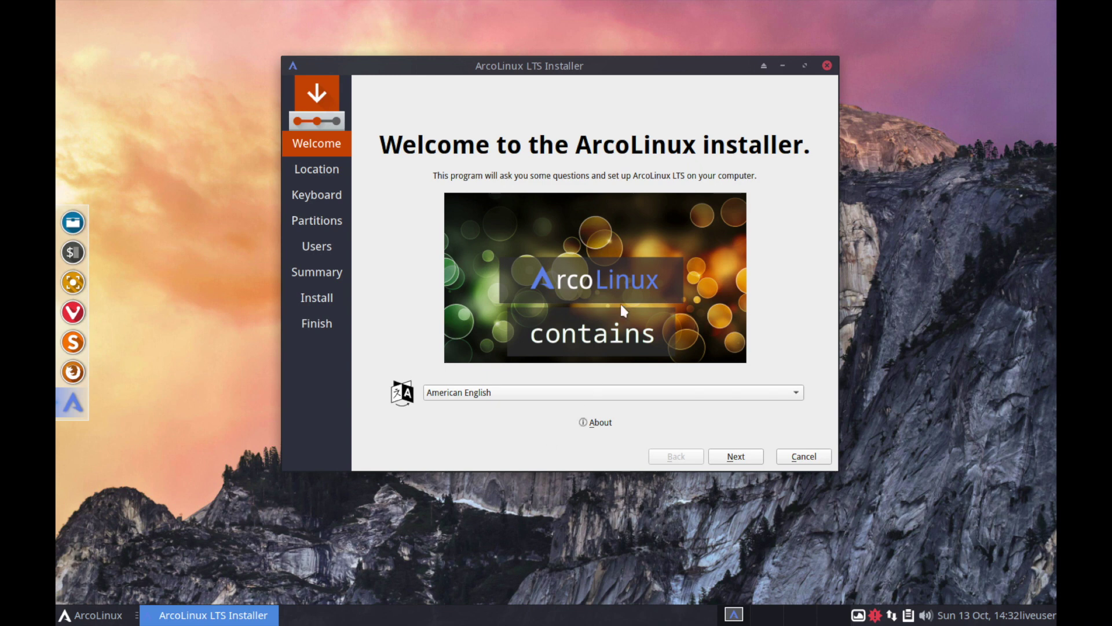
# Step: Move the installer window slightly left and continue with American English to the Location page
pyautogui.moveTo(699, 65); pyautogui.dragTo(668, 75)
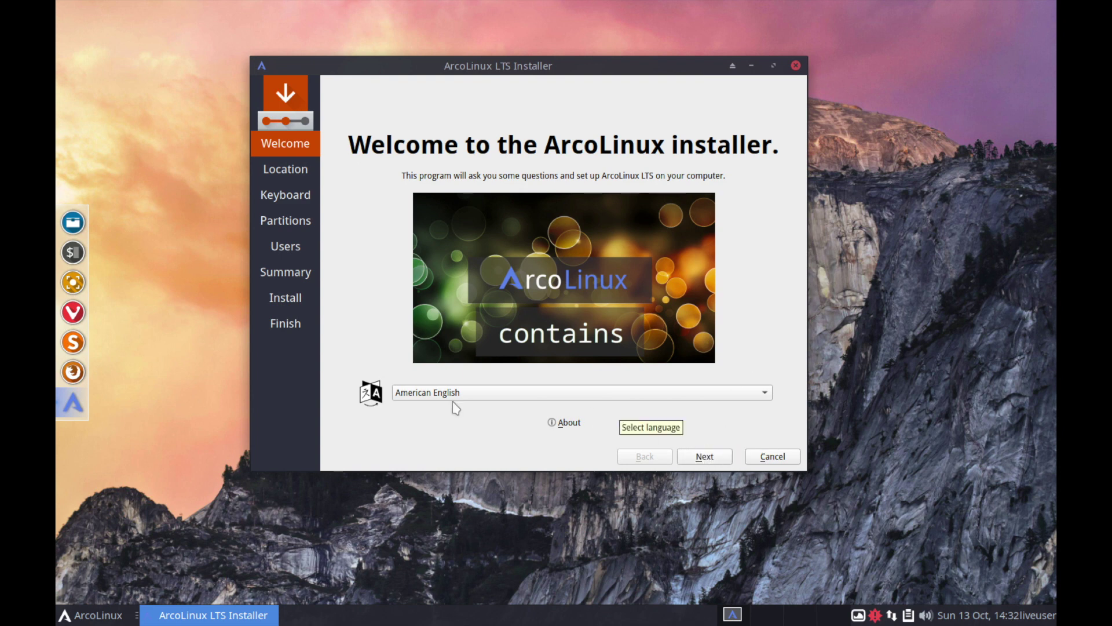
pyautogui.click(708, 456)
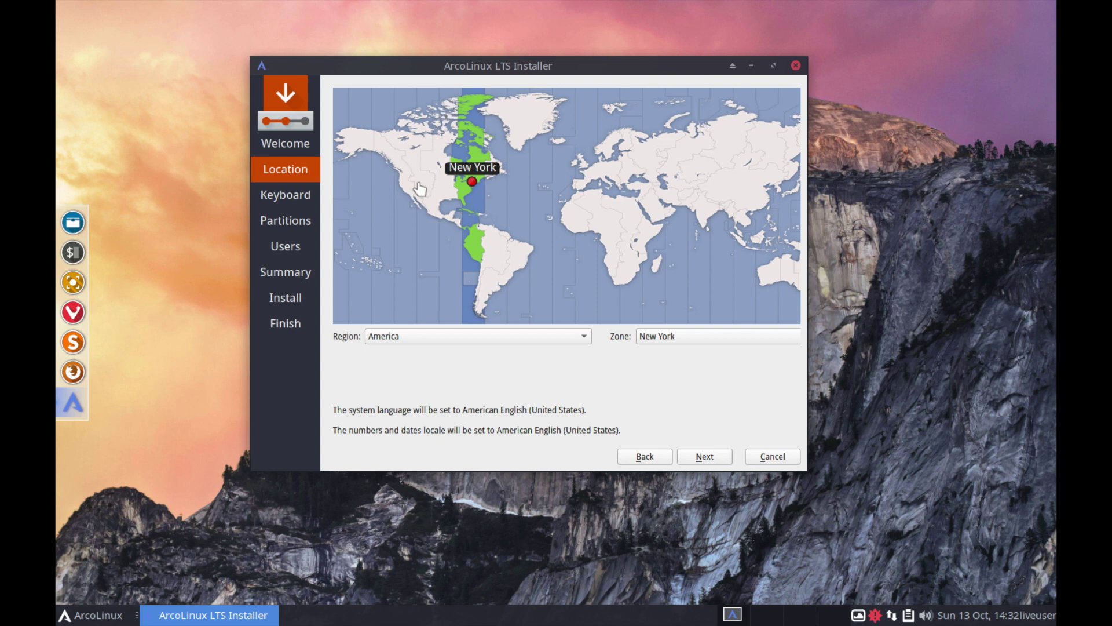
# Step: Pick Boise on the map for the America/Boise time zone and continue to Keyboard
pyautogui.click(406, 183)
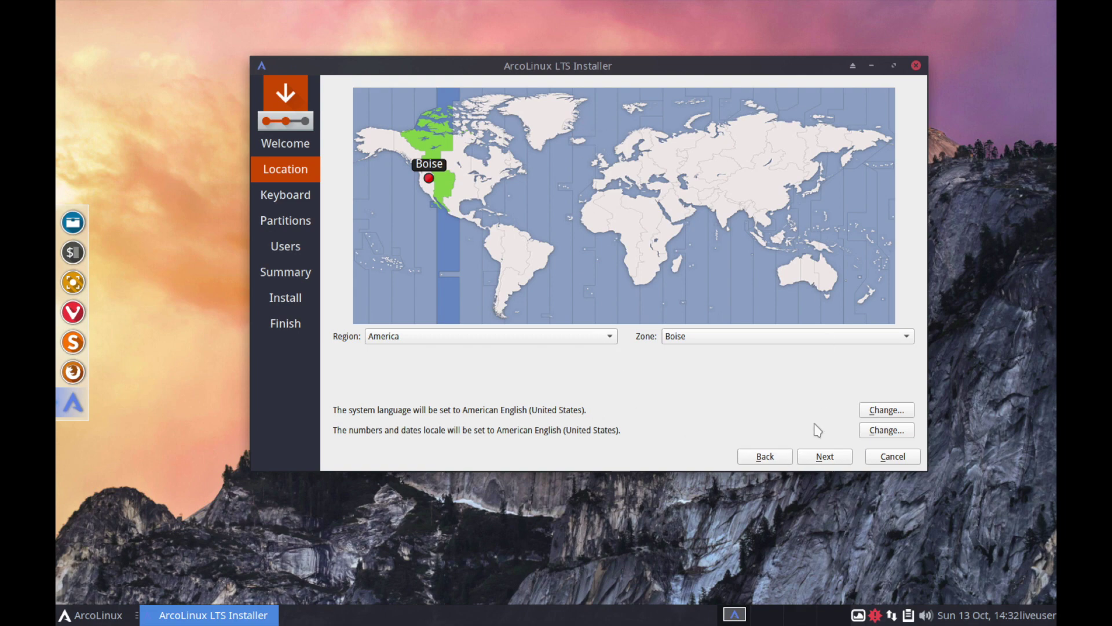
pyautogui.click(822, 459)
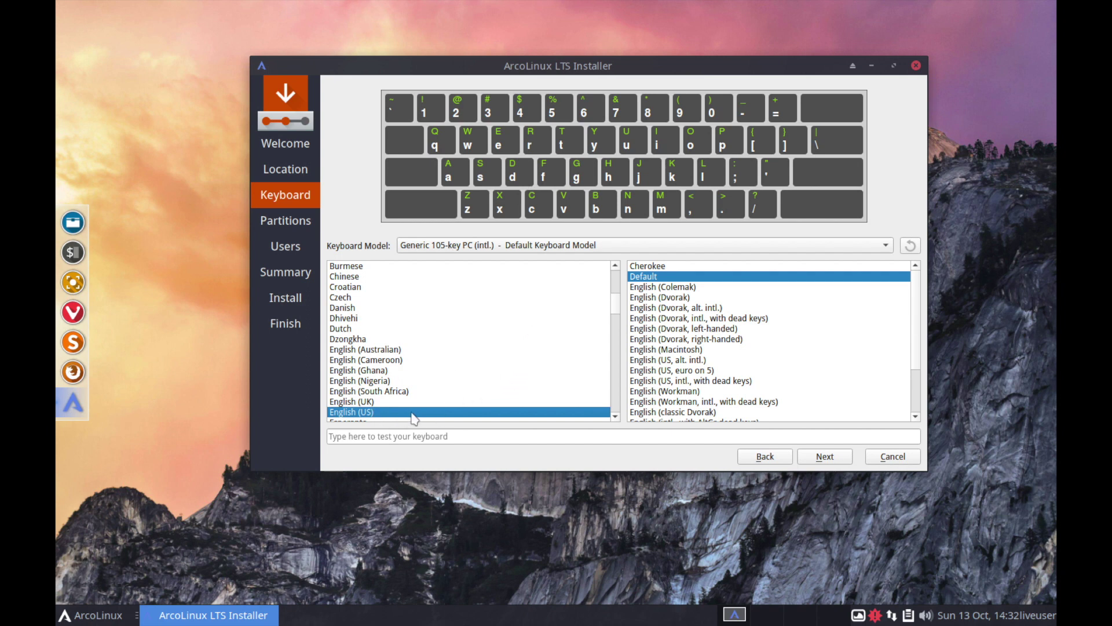
# Step: Test the English (US) Default layout by typing 'qw', clear it, and continue
pyautogui.click(437, 436)
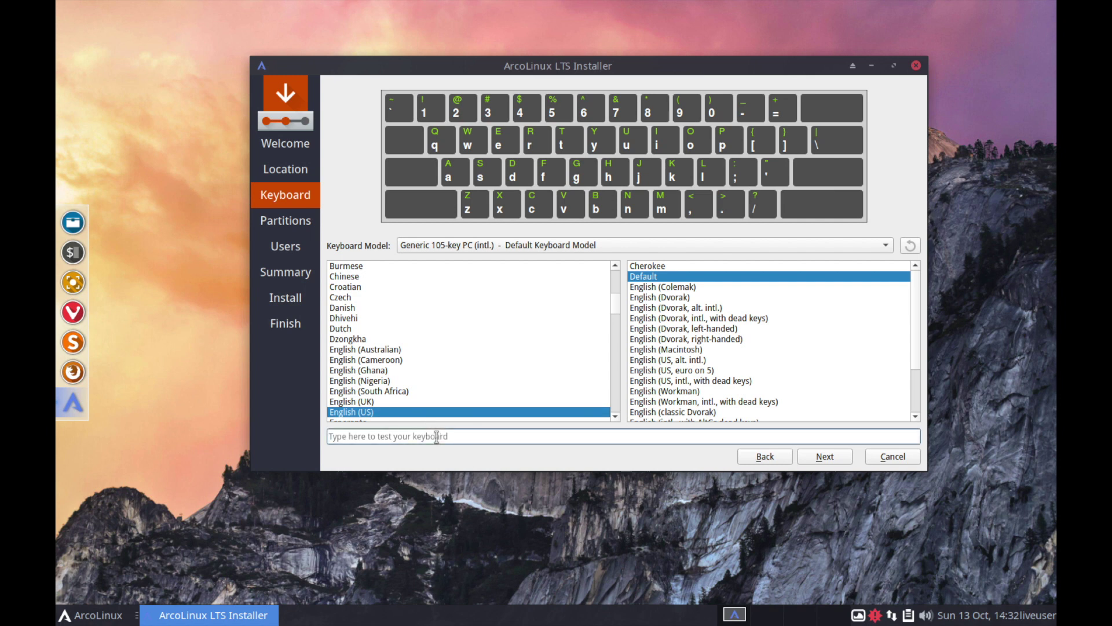
pyautogui.write('qwerty')
pyautogui.hotkey('ctrl', 'a')
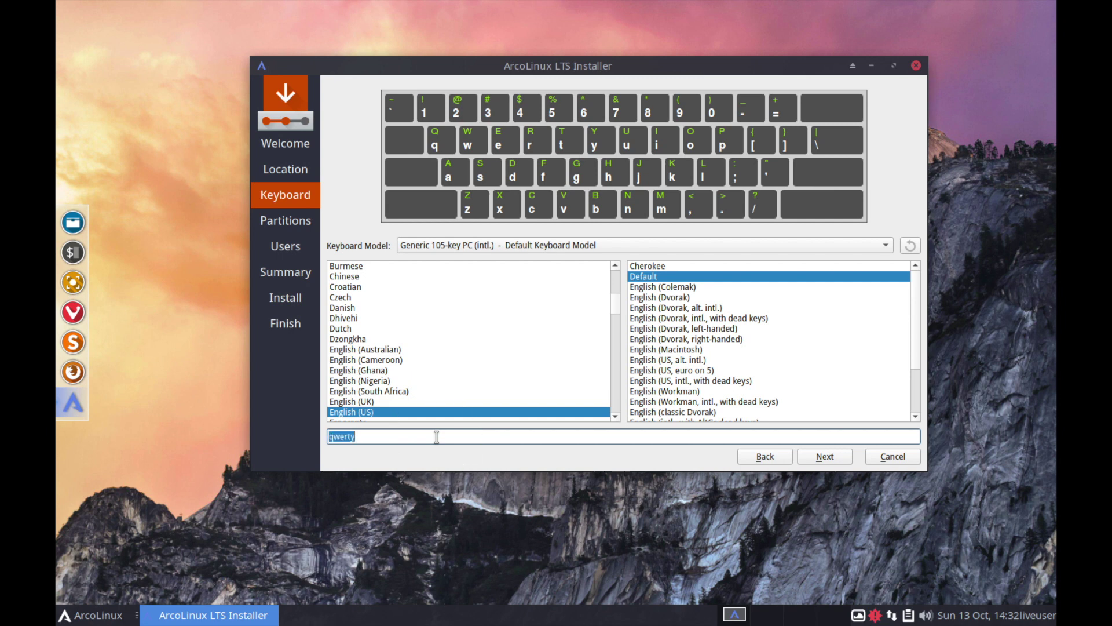
pyautogui.press('BackSpace')
pyautogui.click(817, 457)
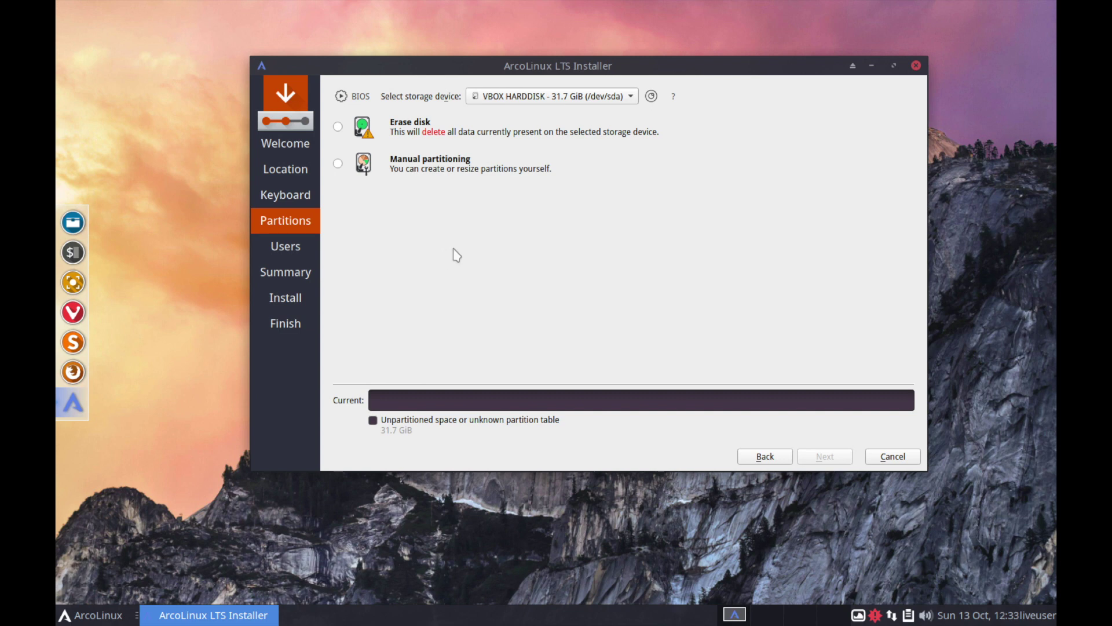
# Step: Keep VBOX HARDDISK as the install disk, select Erase disk, and open the swap options
pyautogui.click(631, 102)
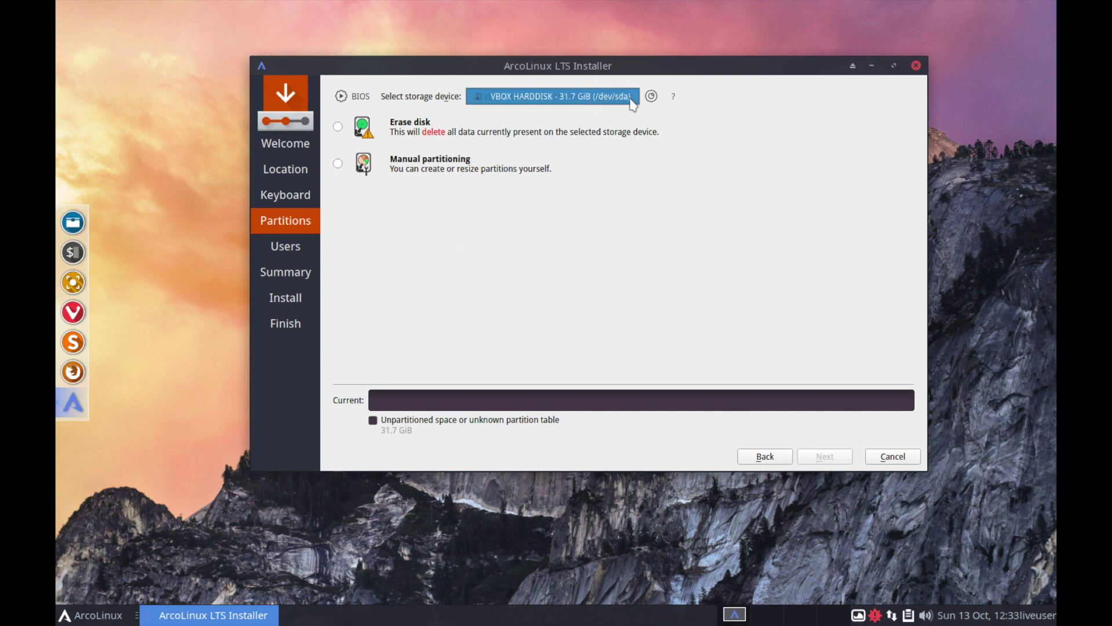
pyautogui.click(631, 102)
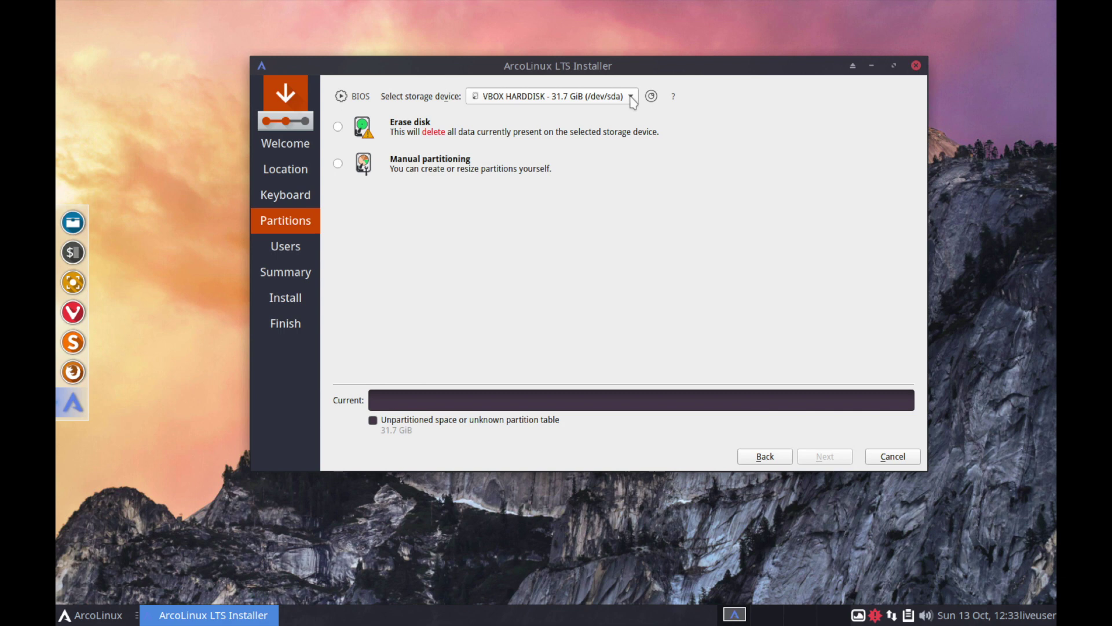
pyautogui.click(632, 102)
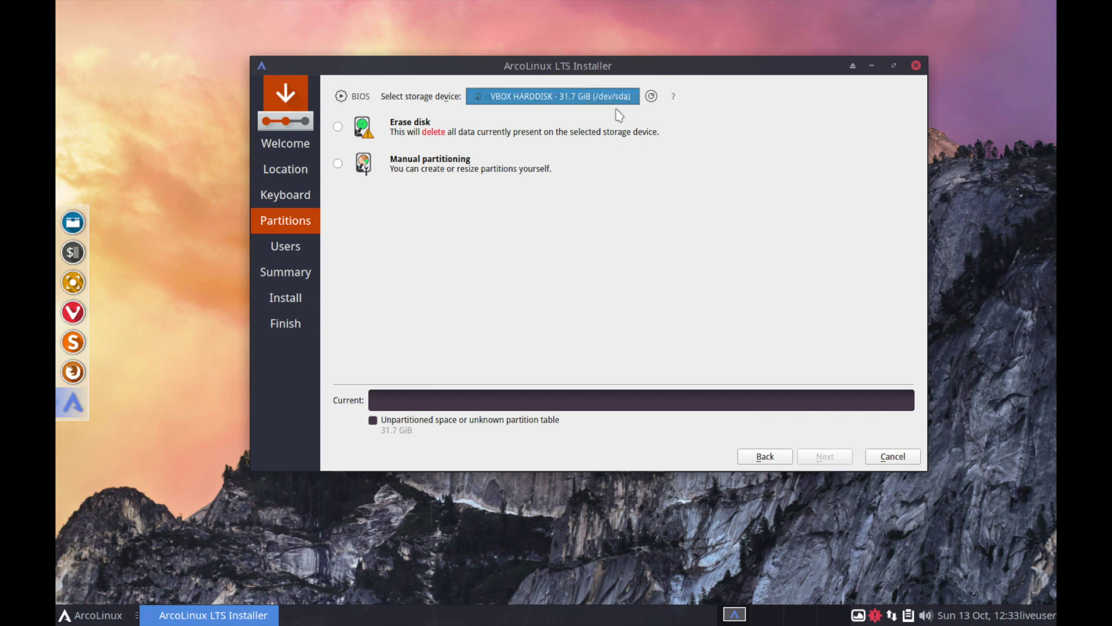
pyautogui.click(616, 120)
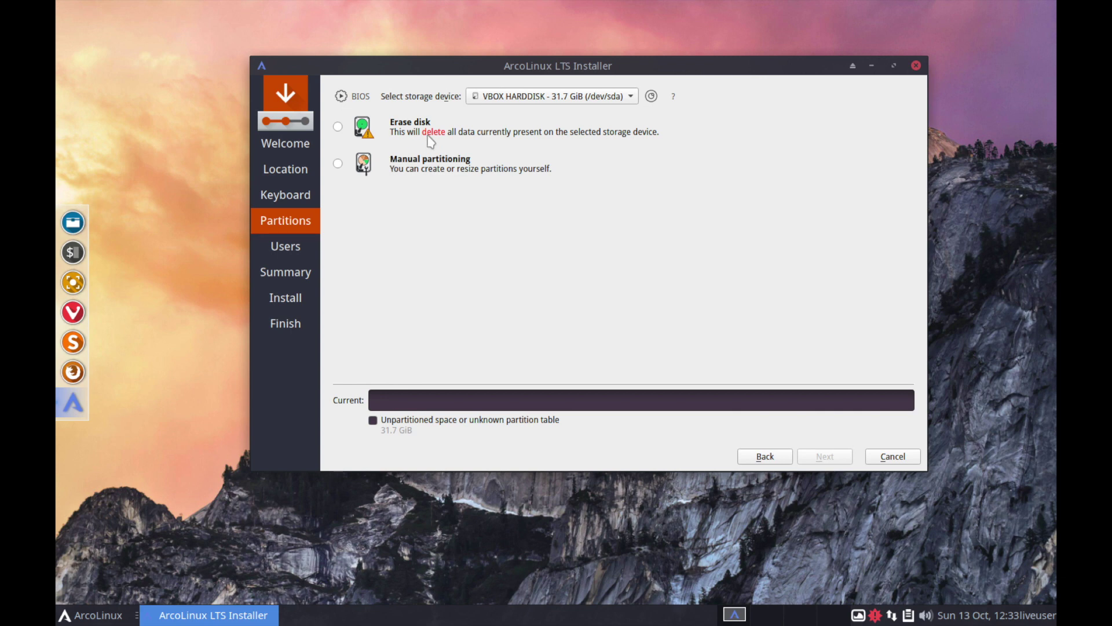
pyautogui.click(355, 130)
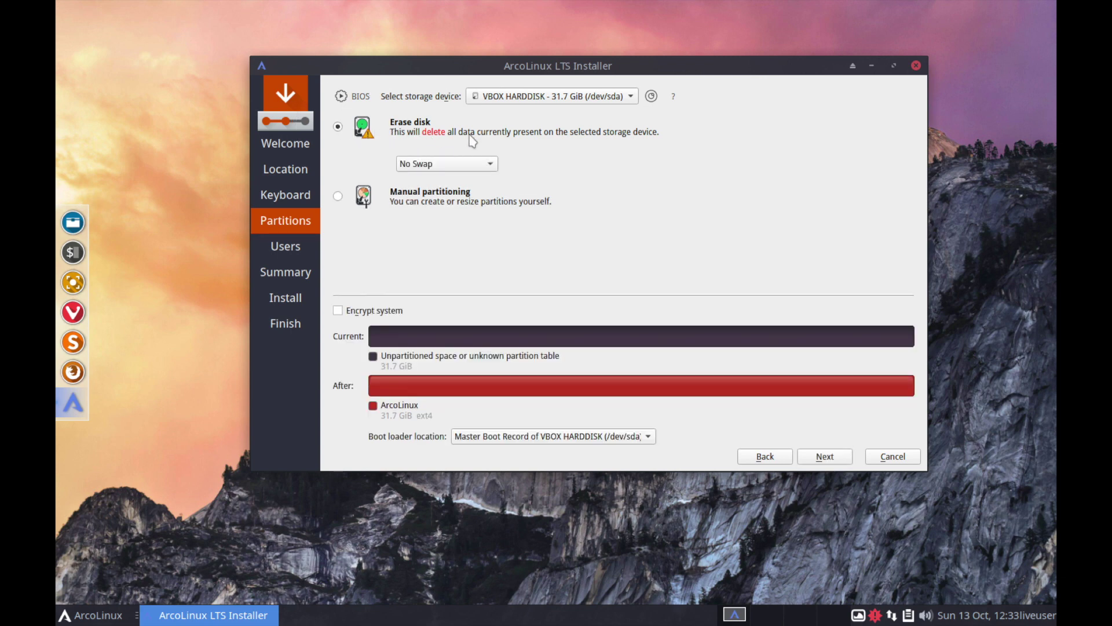
pyautogui.click(443, 167)
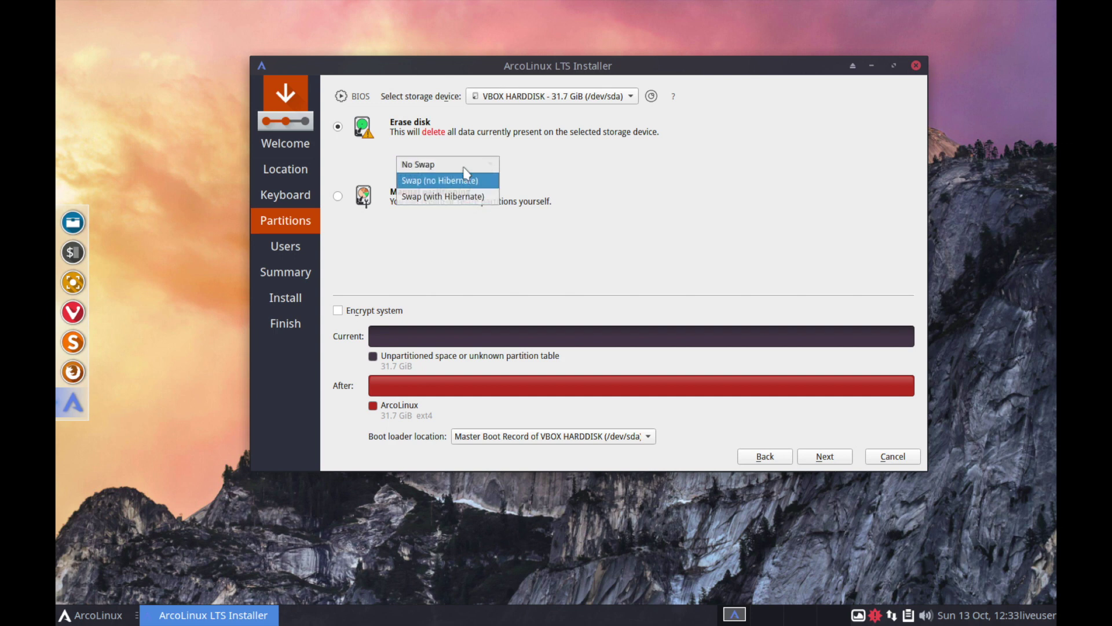
# Step: Set the erase-disk swap option to Swap (no Hibernate): 28.5 GiB ArcoLinux plus 3.2 GiB swap
pyautogui.click(461, 181)
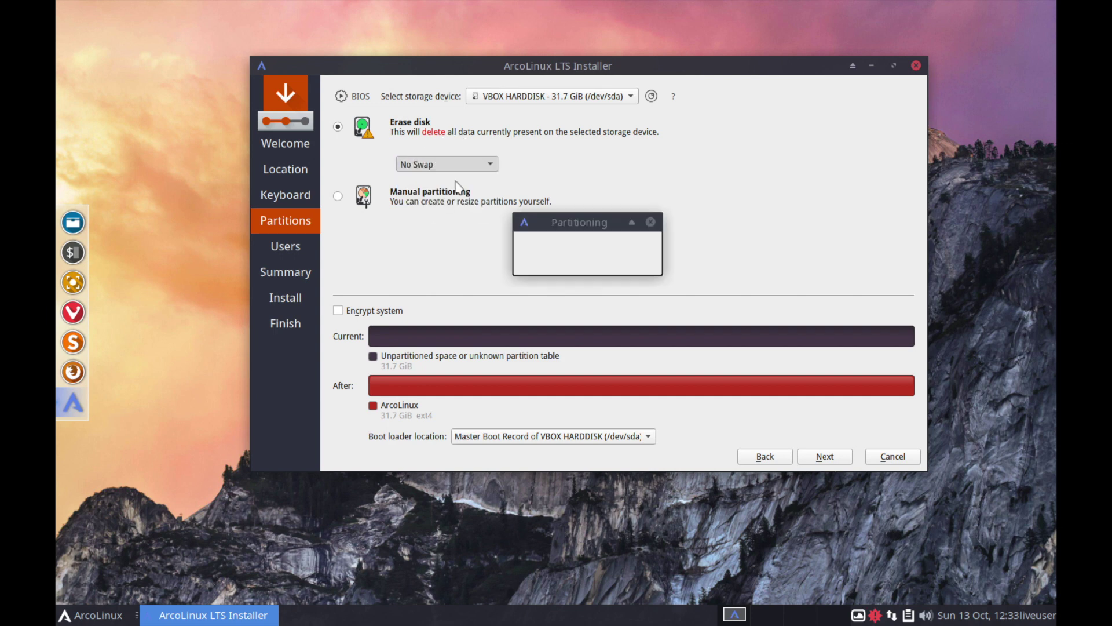
pyautogui.click(422, 167)
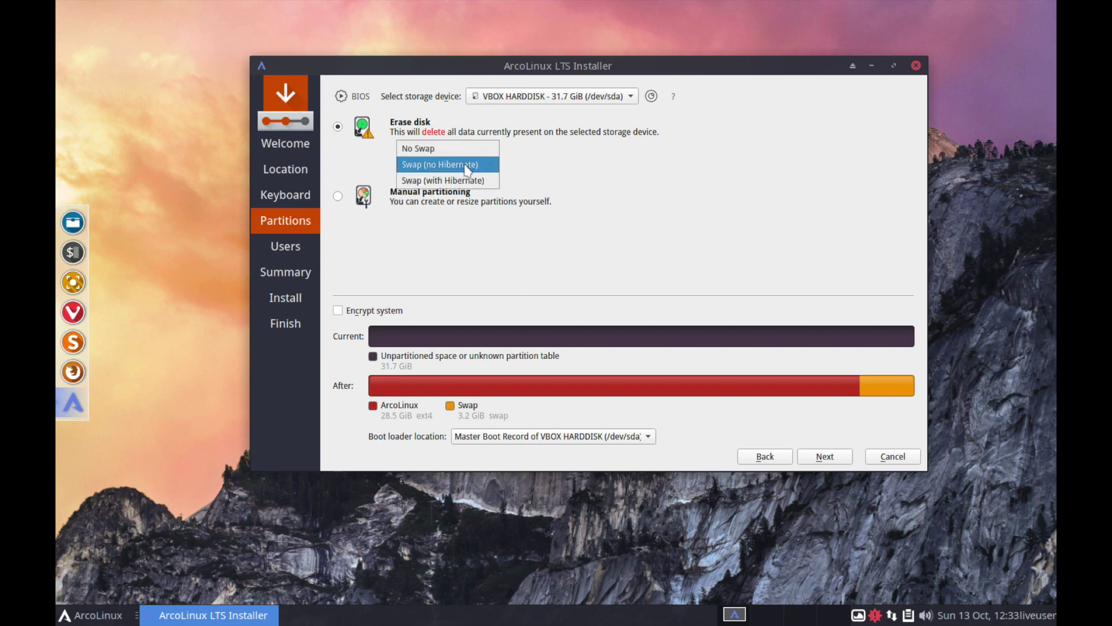
pyautogui.click(473, 167)
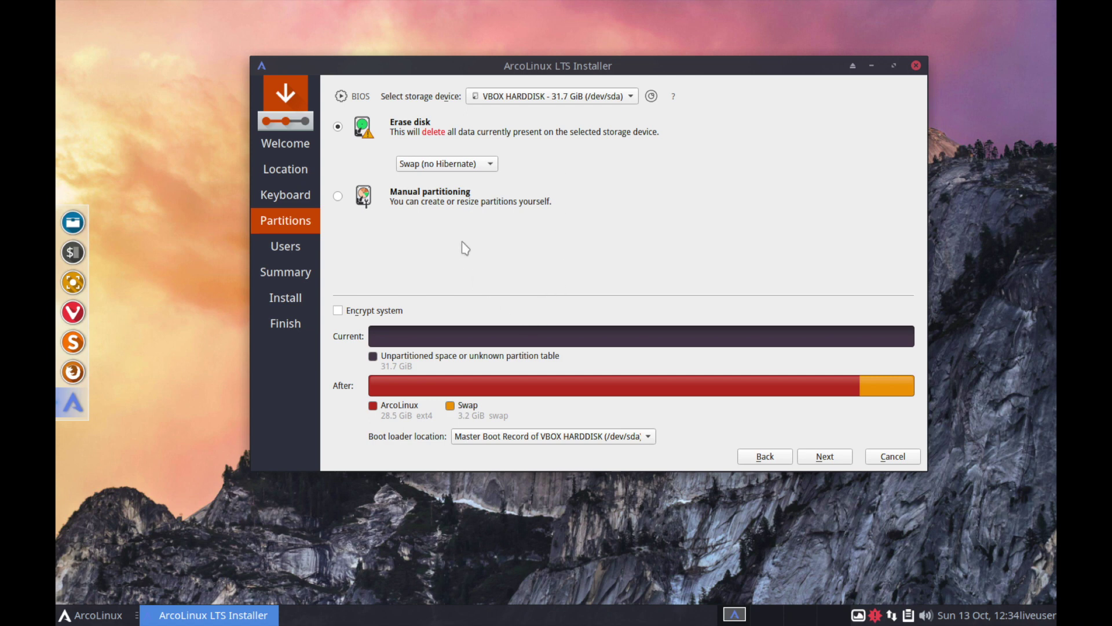
pyautogui.click(440, 168)
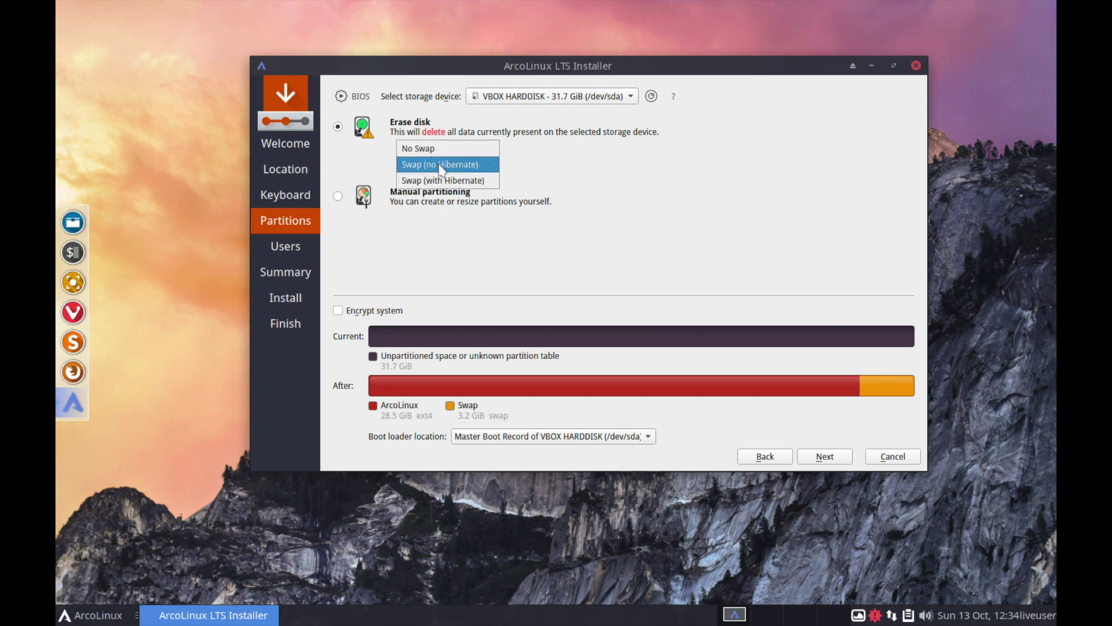
pyautogui.click(440, 167)
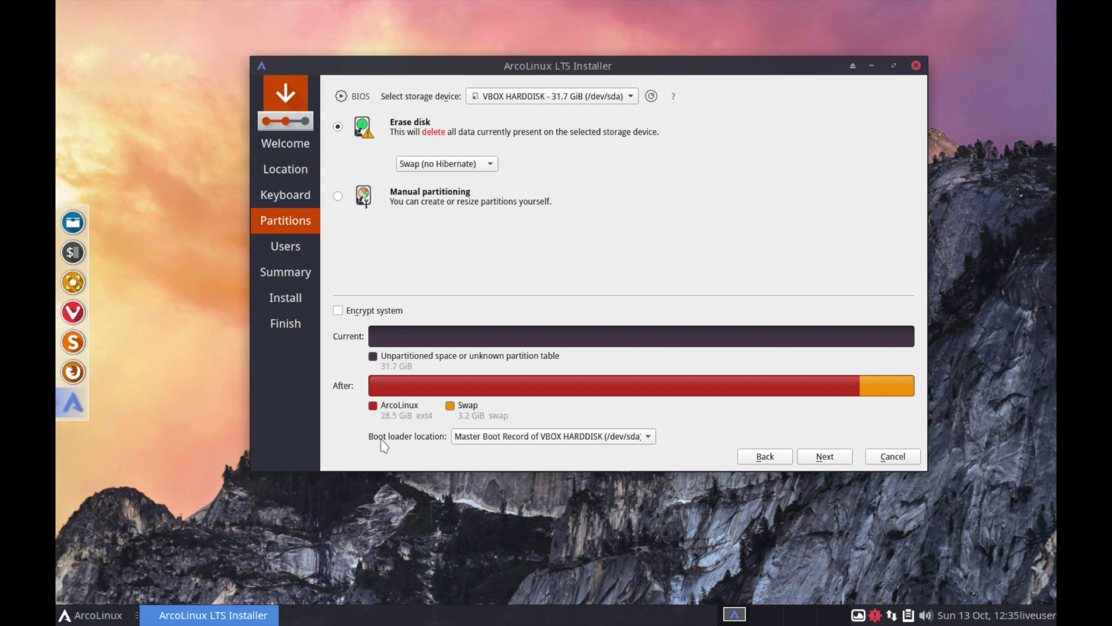
# Step: Keep the boot loader on the Master Boot Record of VBOX HARDDISK (/dev/sda) and advance to Users
pyautogui.click(464, 438)
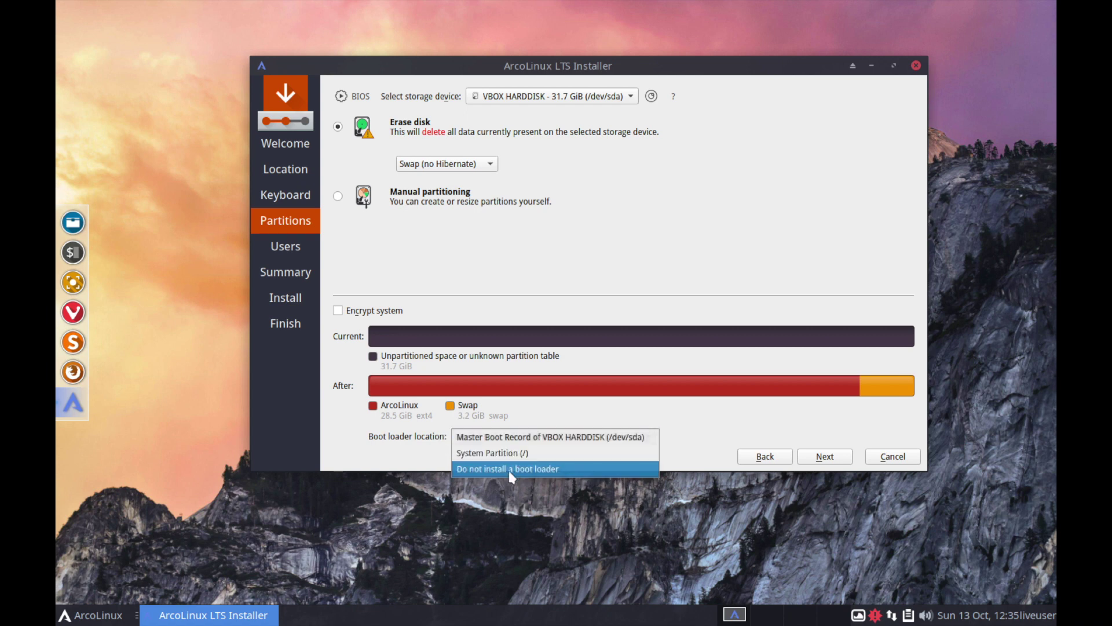
pyautogui.click(523, 438)
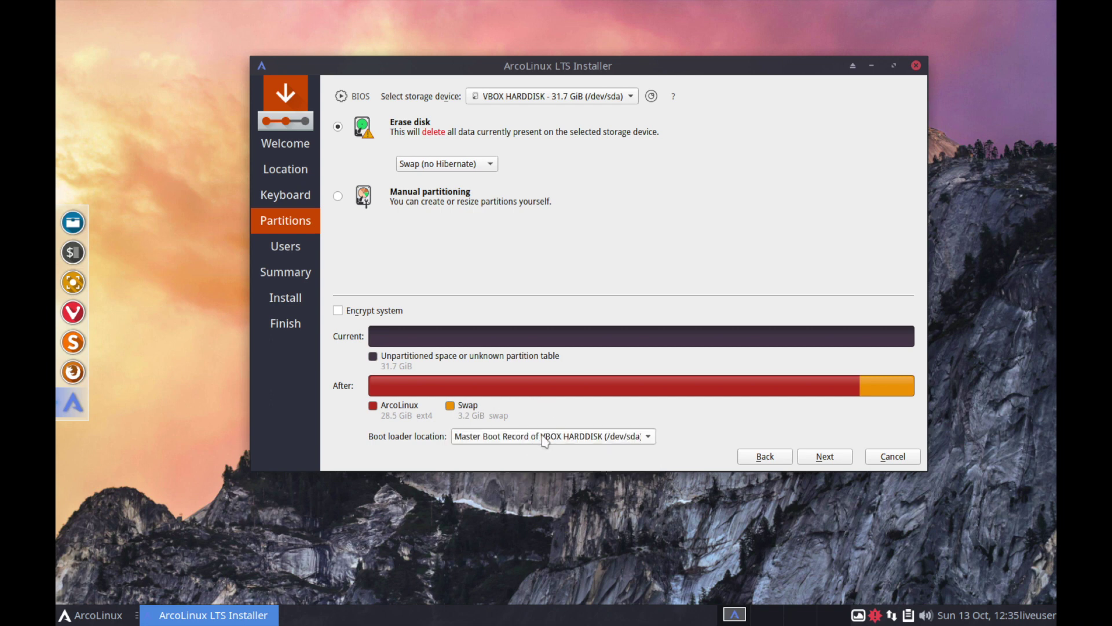
pyautogui.click(647, 442)
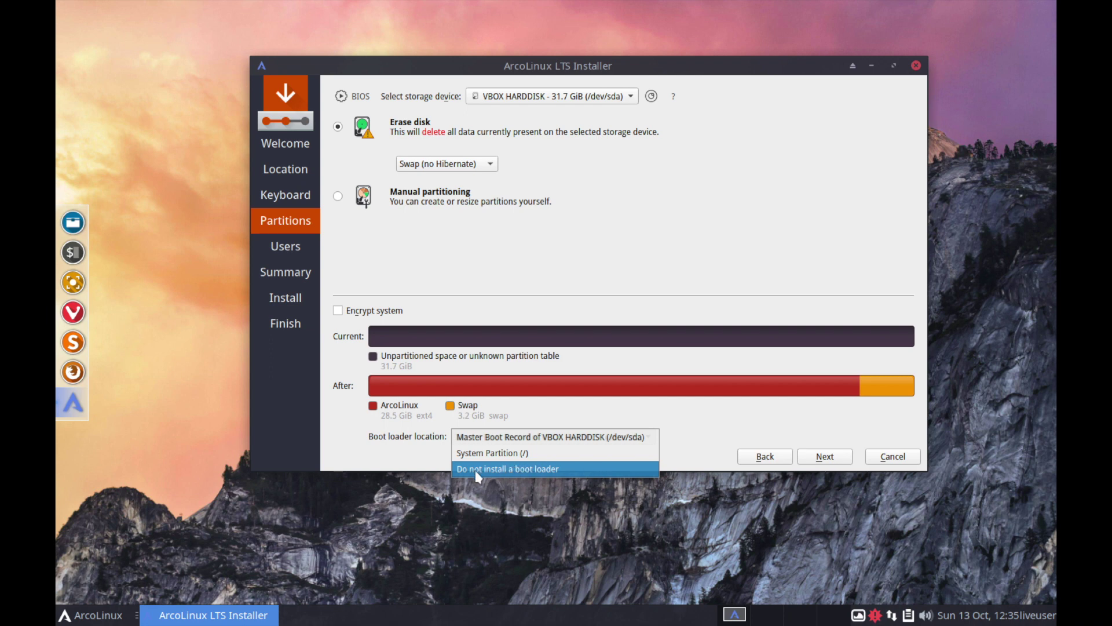
pyautogui.click(625, 437)
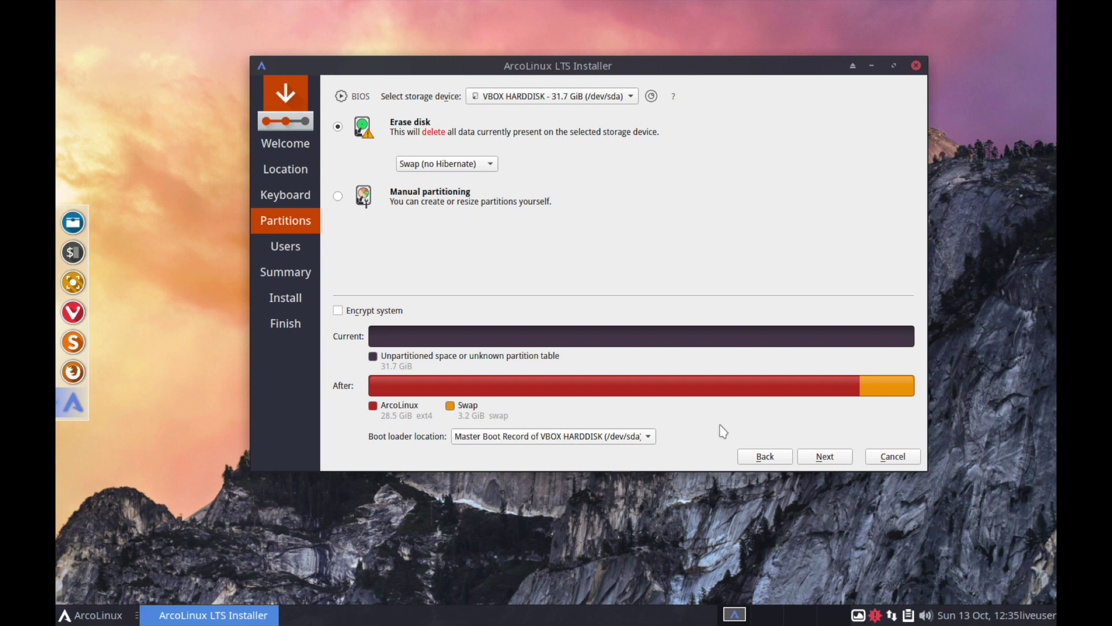
pyautogui.click(816, 457)
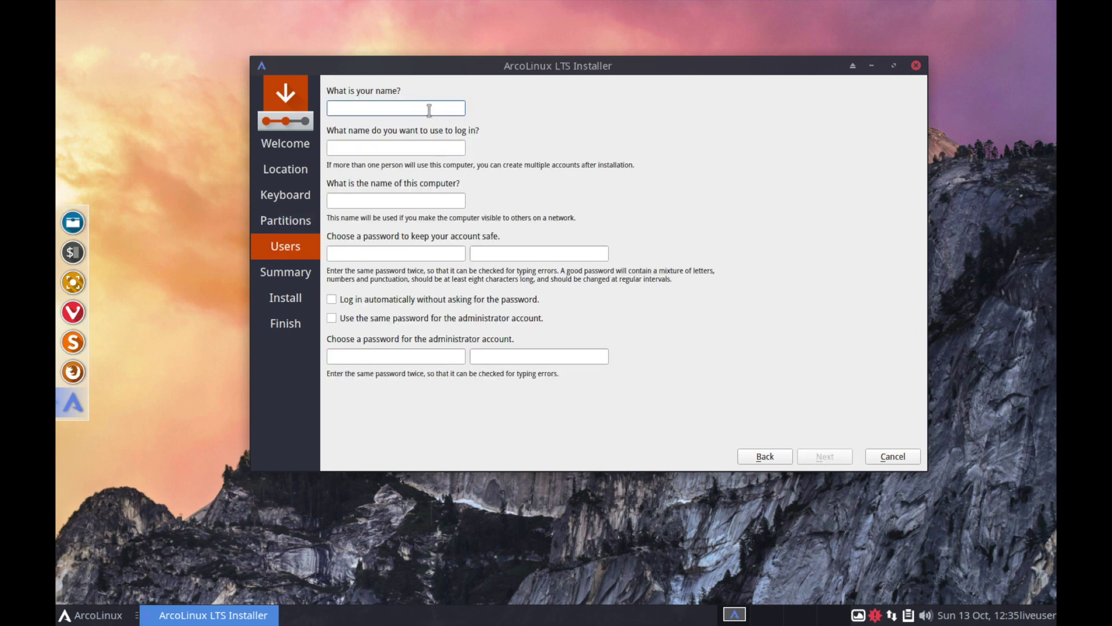
# Step: Enter the user's name and trim the -pc suffix from the computer name
pyautogui.write('savvynik')
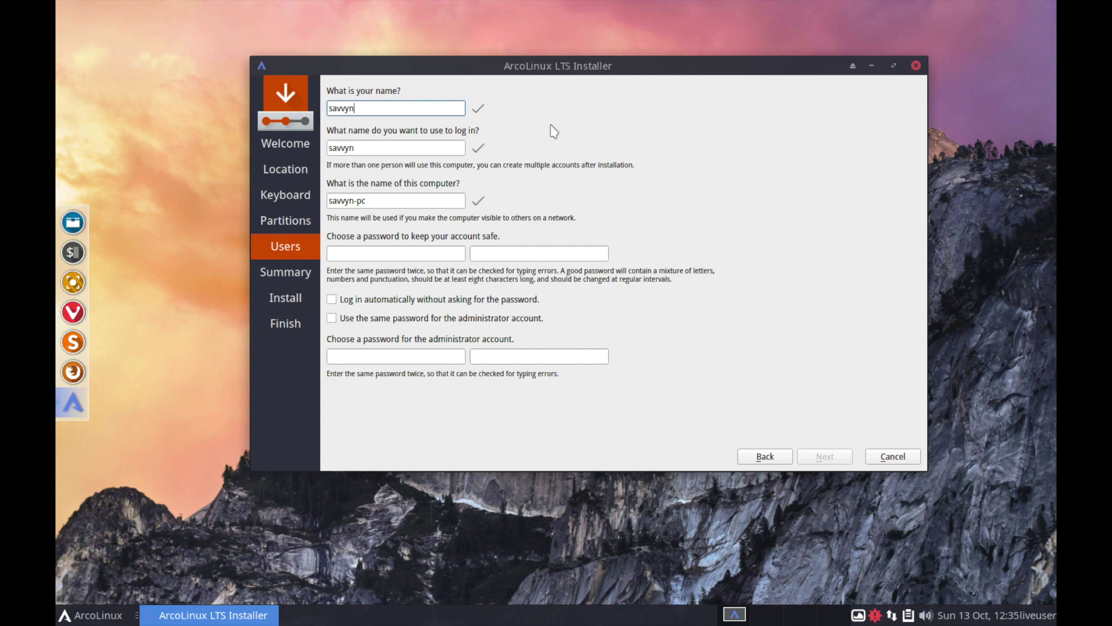
pyautogui.doubleClick(372, 147)
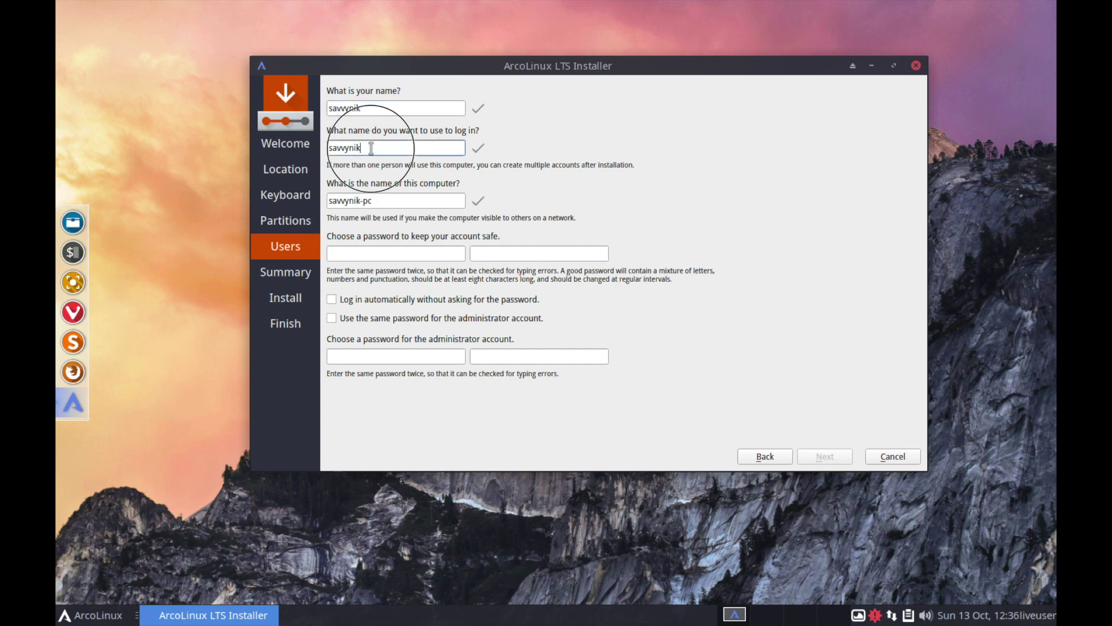
pyautogui.click(386, 201)
pyautogui.doubleClick(387, 201)
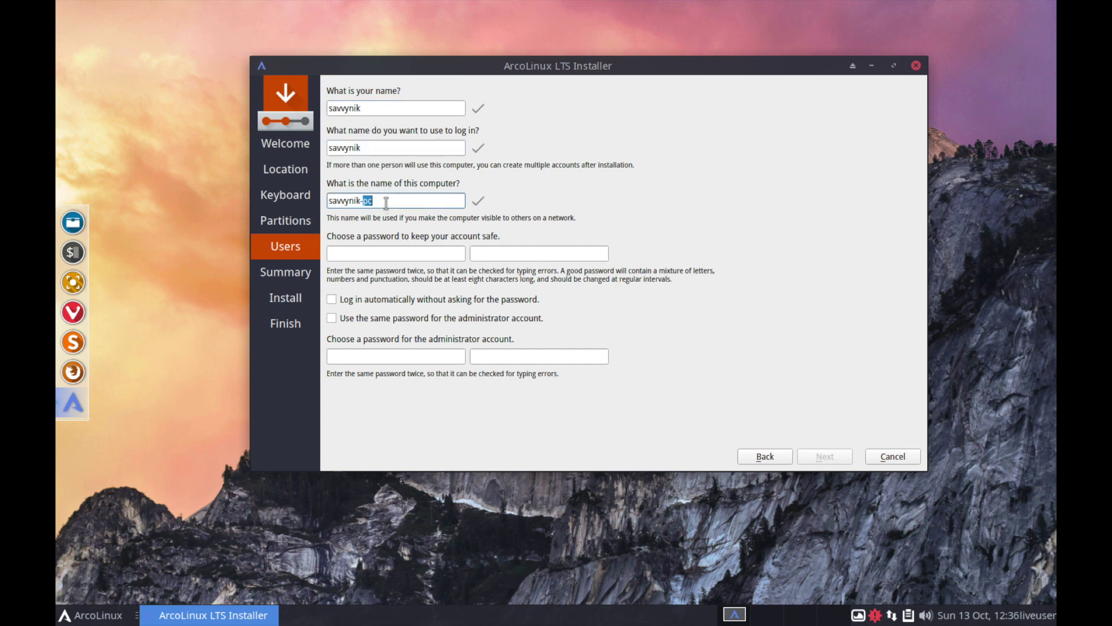
pyautogui.click(386, 201)
pyautogui.press('BackSpace')
# Step: Enter the account password, enable automatic login and same administrator password, then continue
pyautogui.click(392, 255)
pyautogui.write('abcdef')
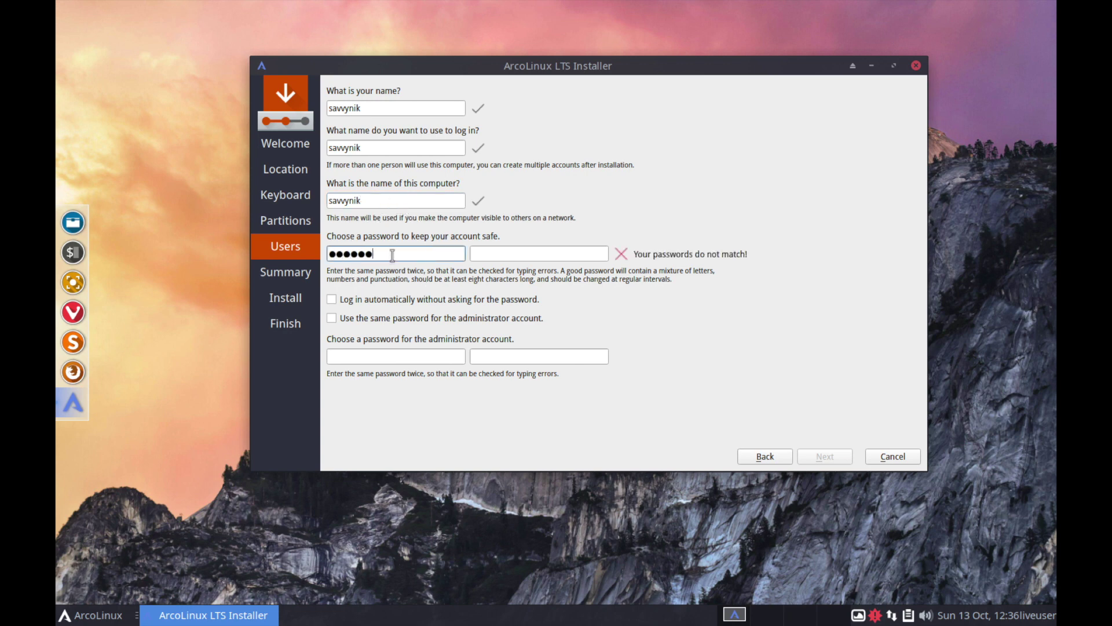
pyautogui.write('gh')
pyautogui.press('Tab')
pyautogui.write('abcdefgh')
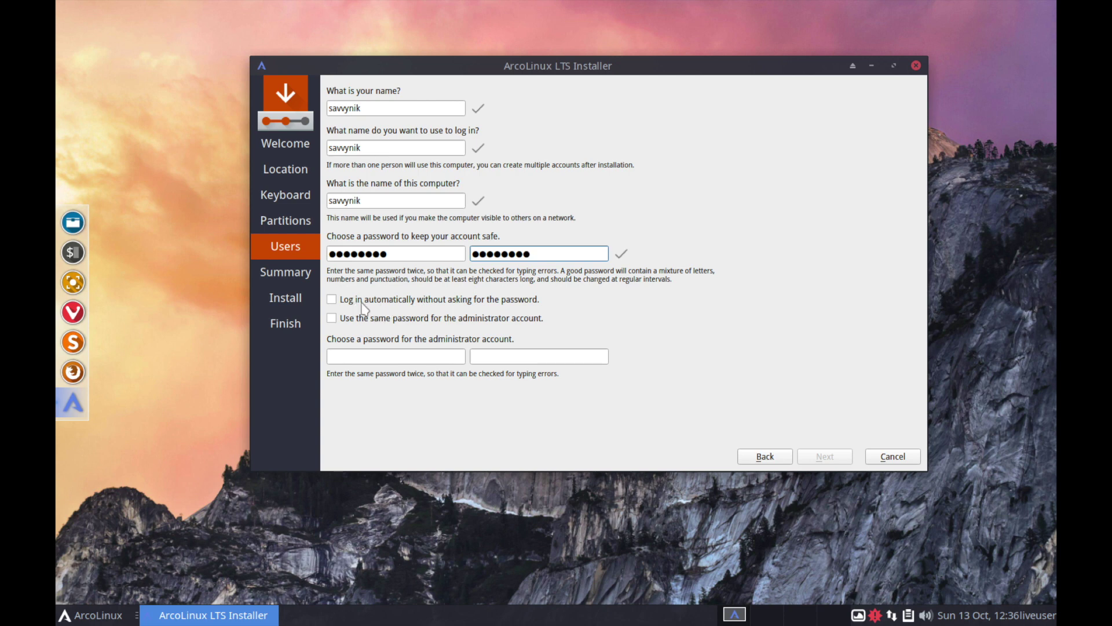
pyautogui.click(343, 300)
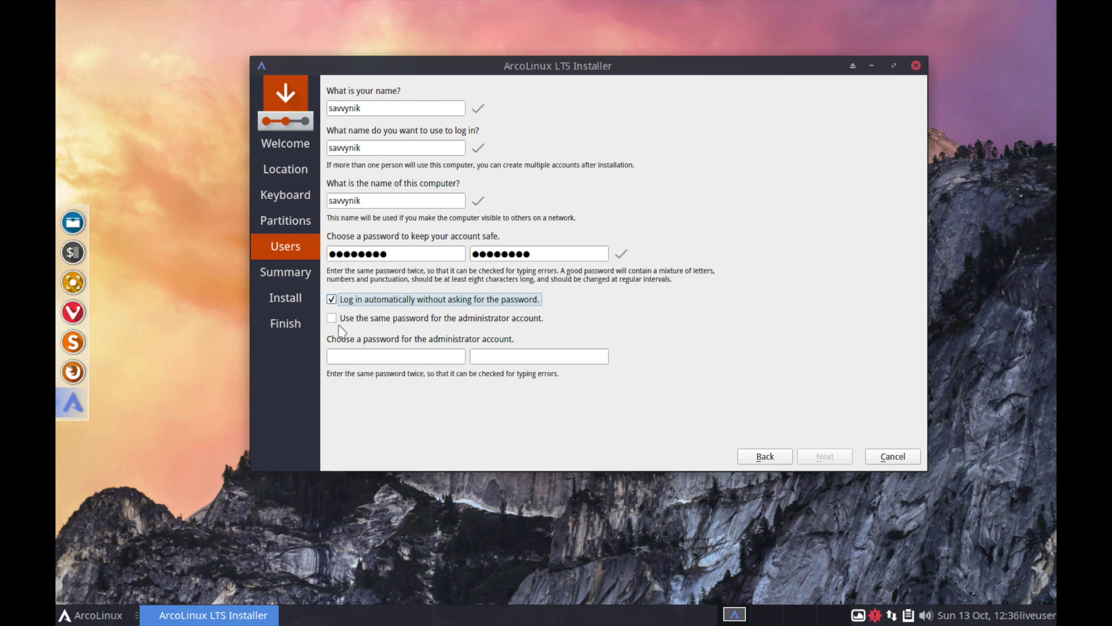
pyautogui.click(476, 318)
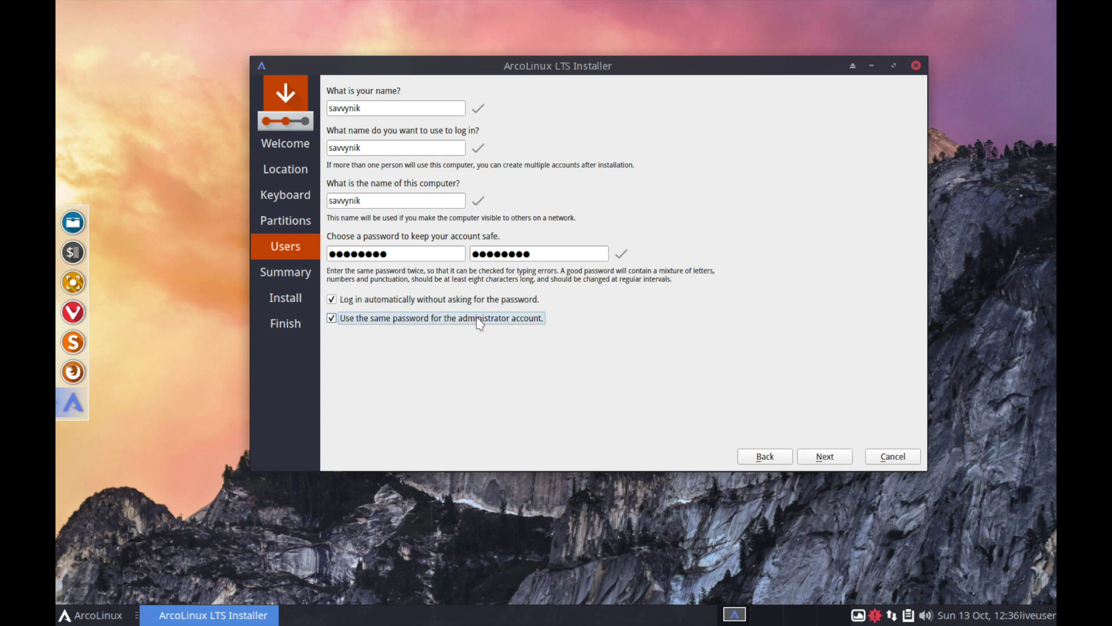
pyautogui.click(440, 319)
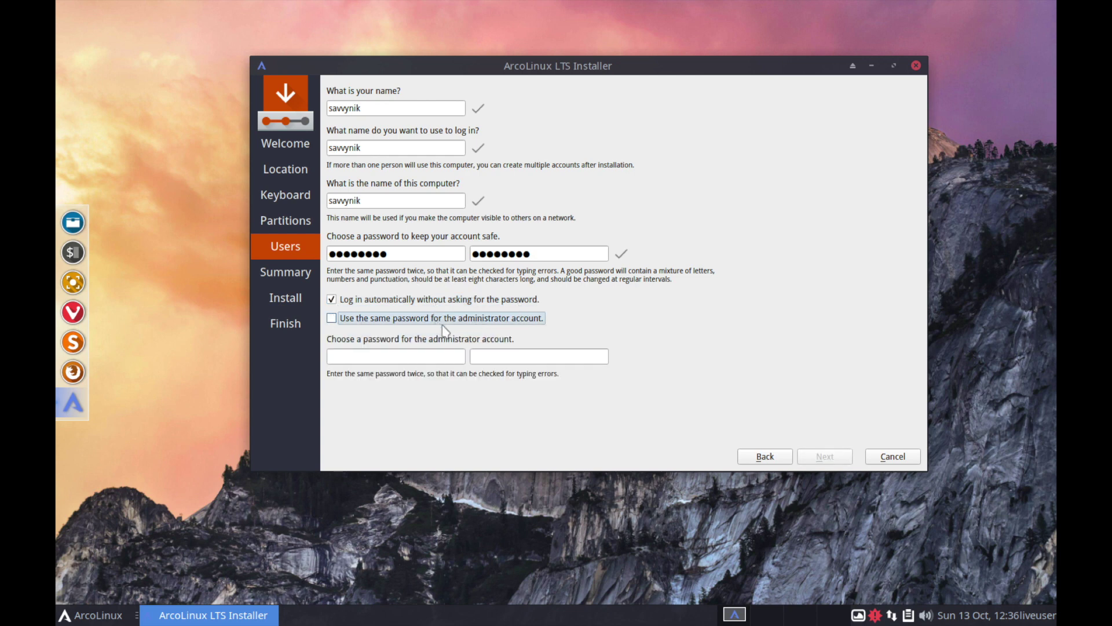
pyautogui.click(417, 322)
pyautogui.click(417, 323)
pyautogui.click(417, 322)
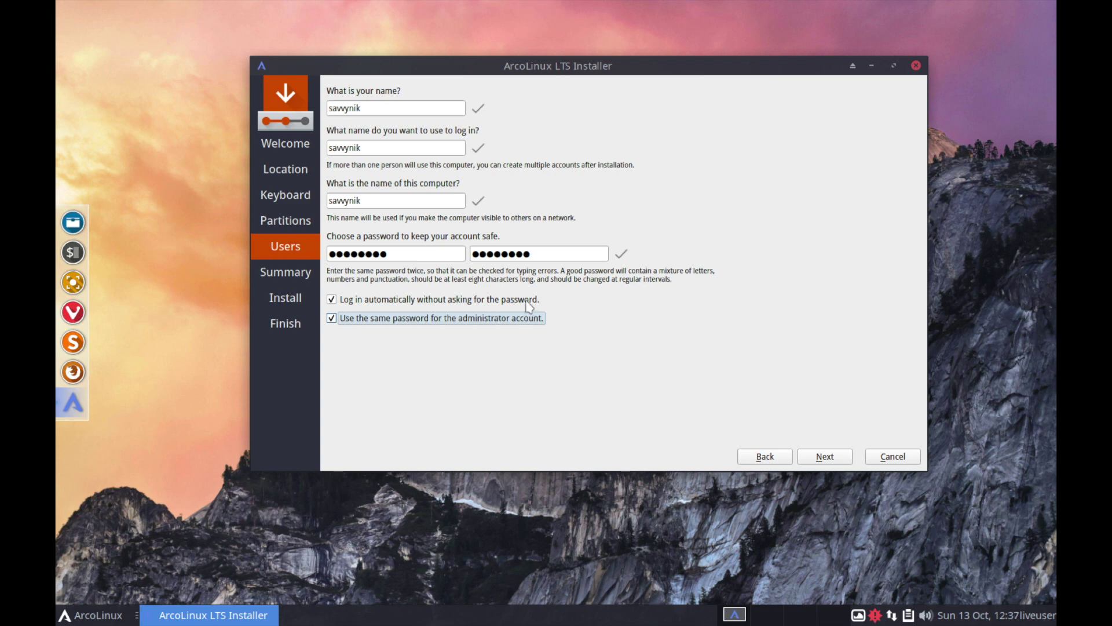
pyautogui.click(826, 456)
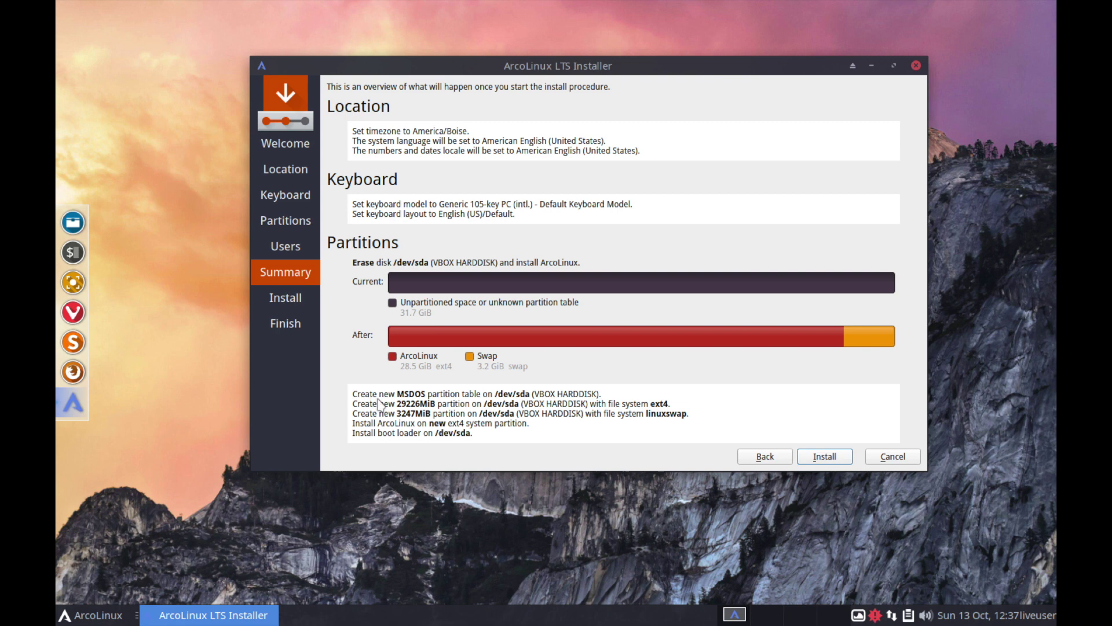
# Step: Start installing ArcoLinux onto /dev/sda from the Summary page
pyautogui.click(824, 456)
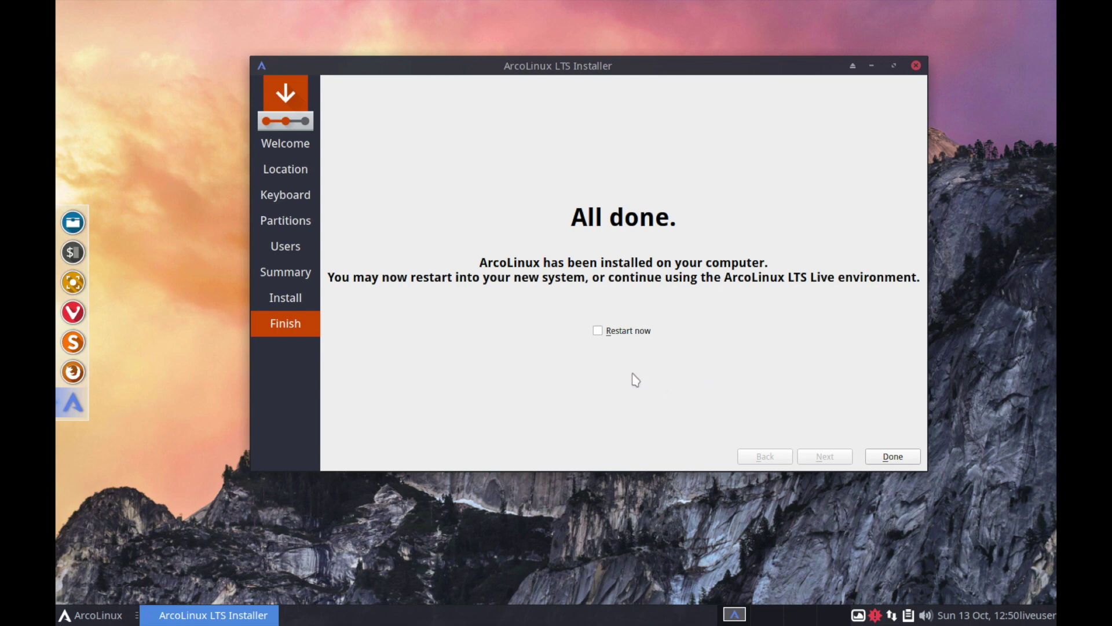
# Step: Choose Restart now and finish the installer to reboot into the installed ArcoLinux
pyautogui.click(600, 336)
pyautogui.click(891, 456)
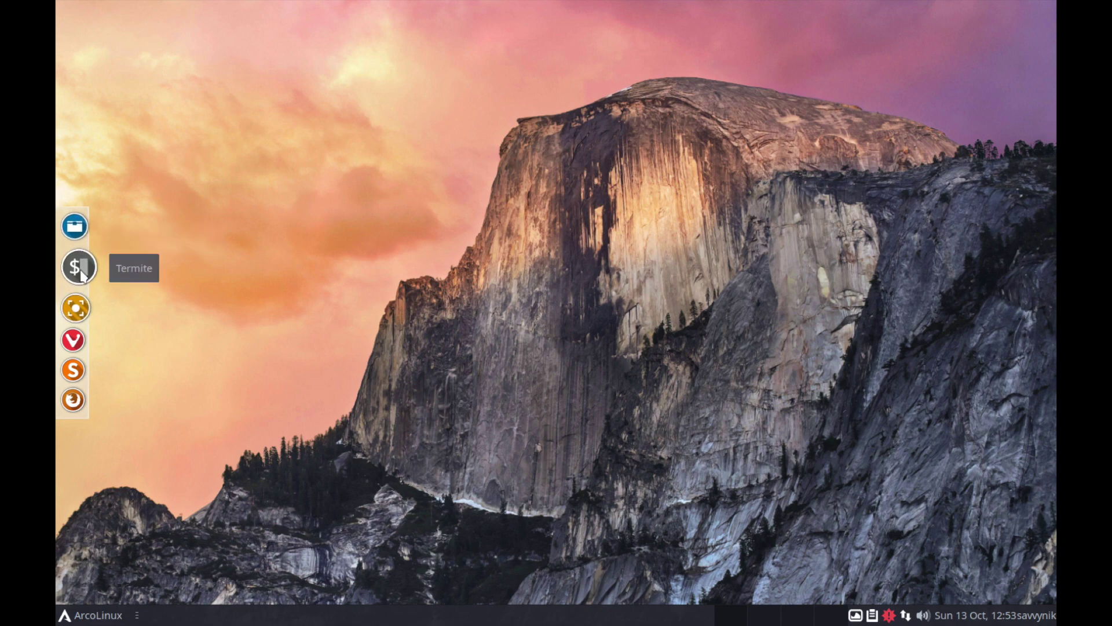
pyautogui.click(81, 272)
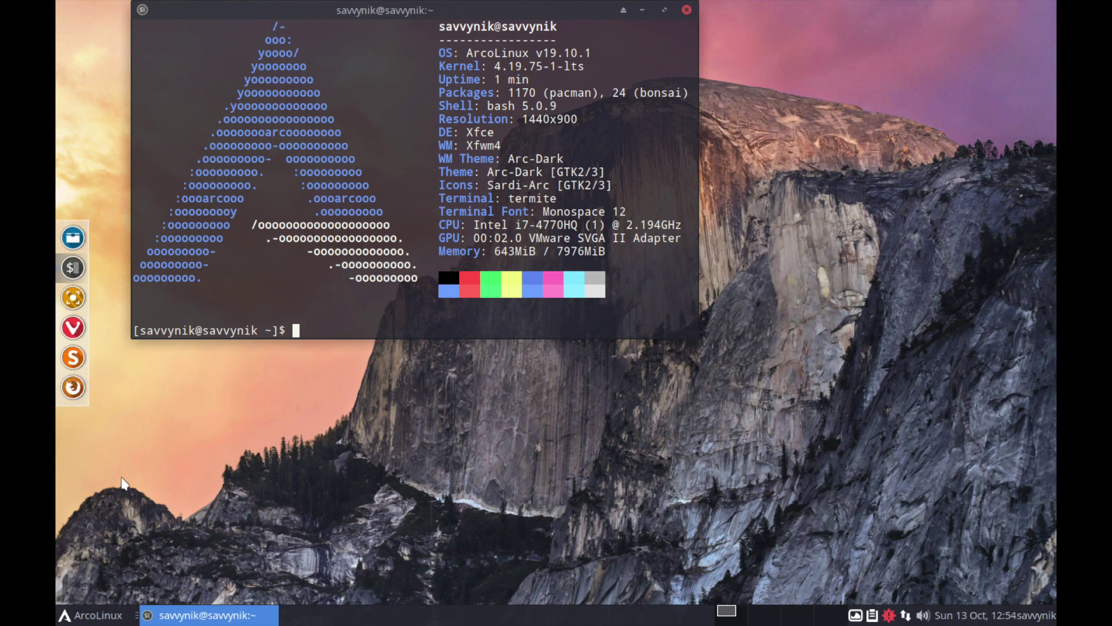
pyautogui.click(686, 9)
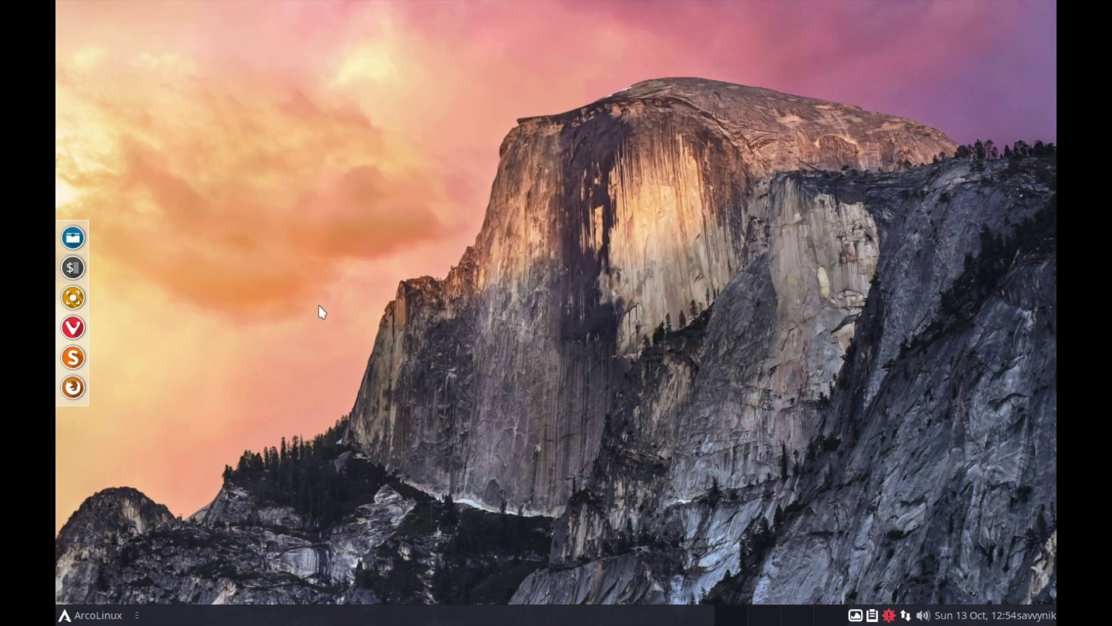
pyautogui.click(106, 616)
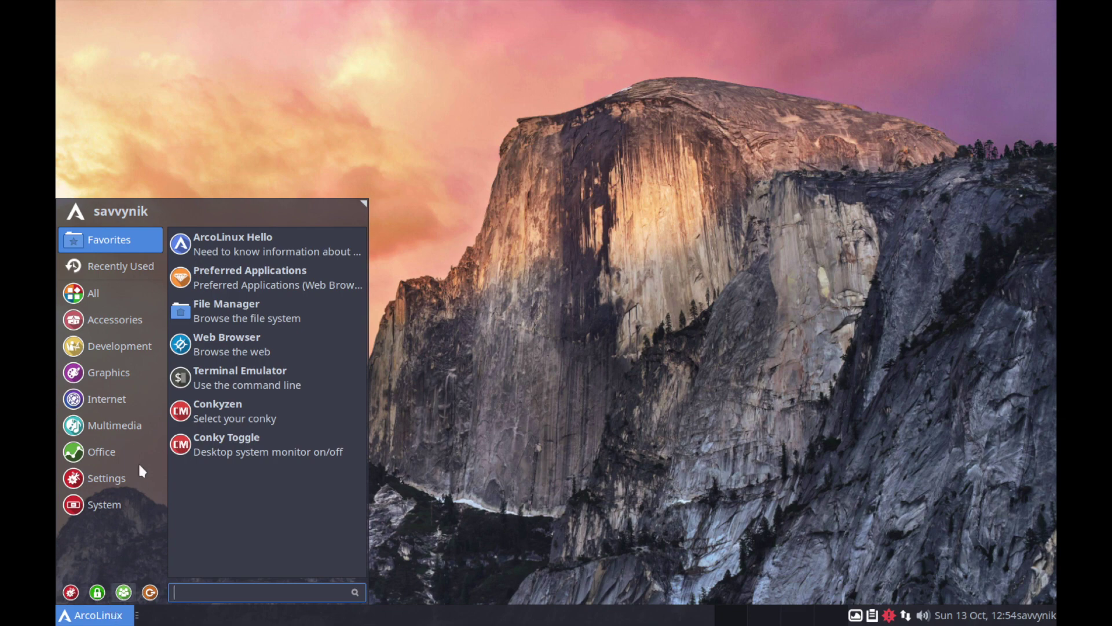
pyautogui.click(135, 428)
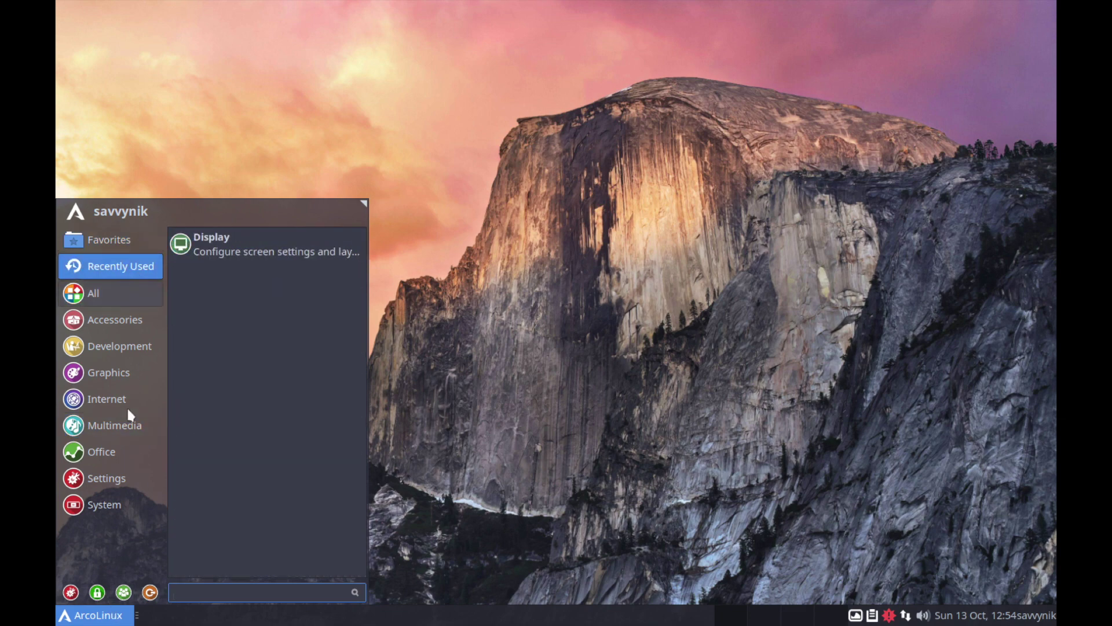
pyautogui.moveTo(124, 498)
pyautogui.click(517, 199)
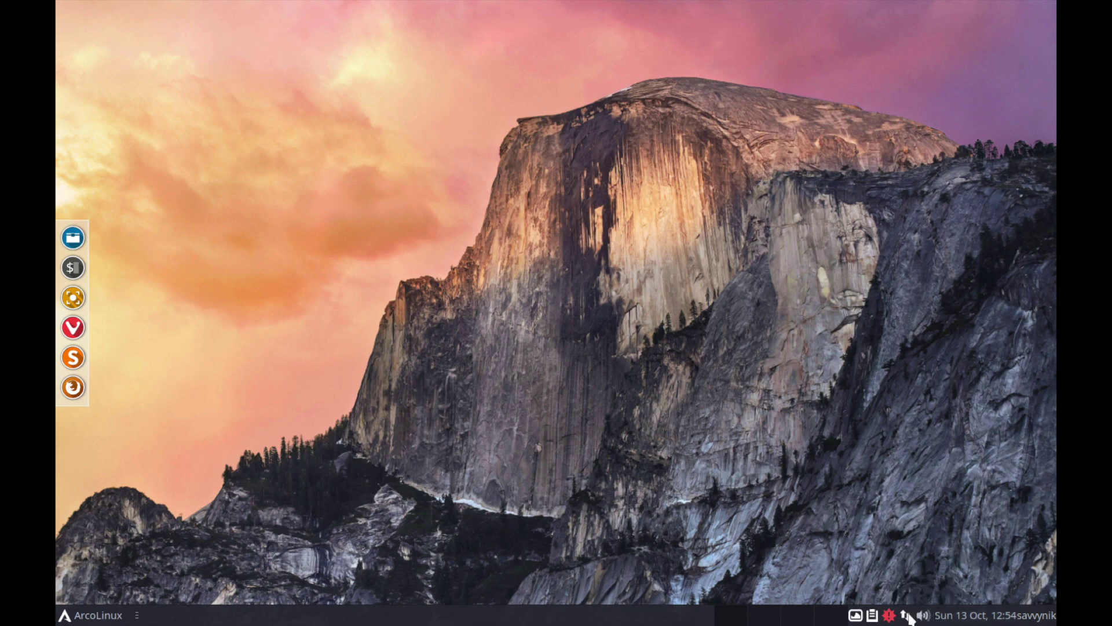
pyautogui.rightClick(603, 293)
pyautogui.rightClick(468, 164)
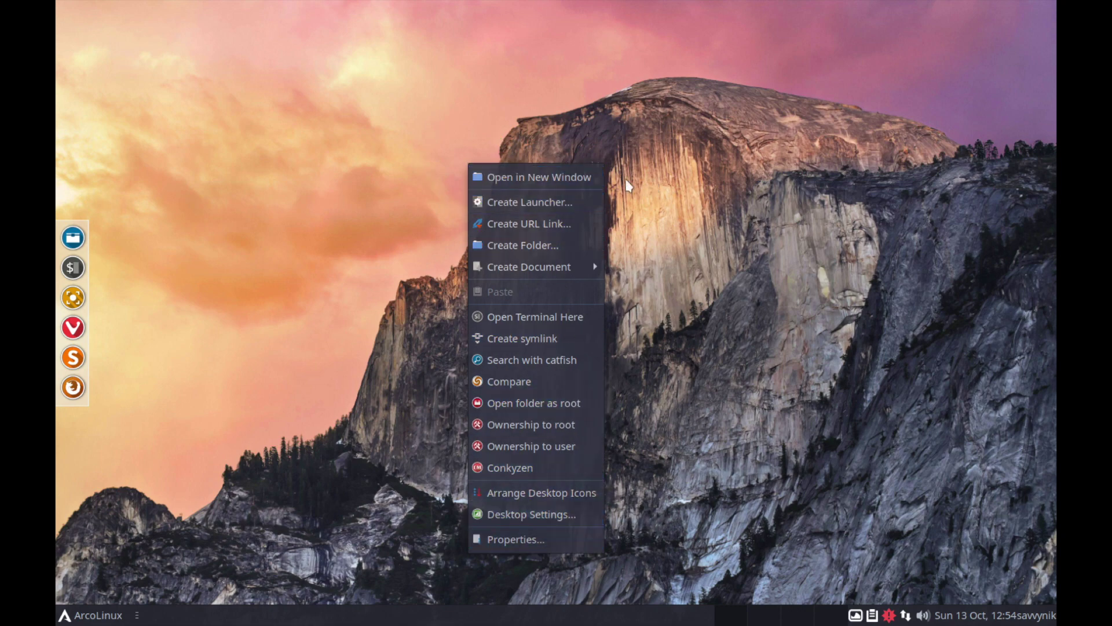
pyautogui.rightClick(662, 131)
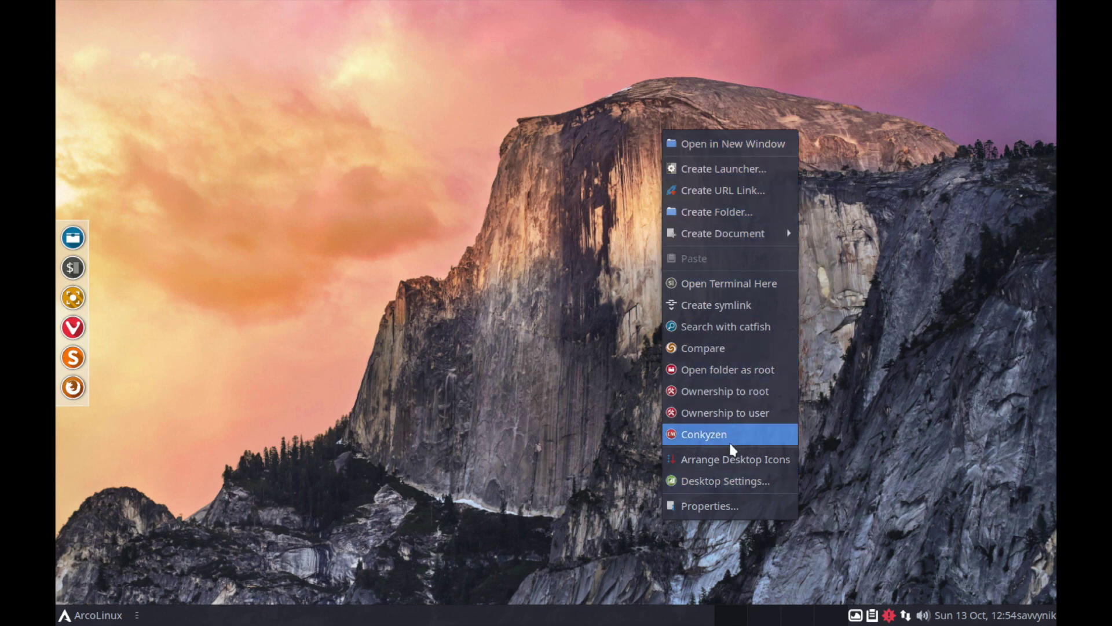
pyautogui.click(498, 308)
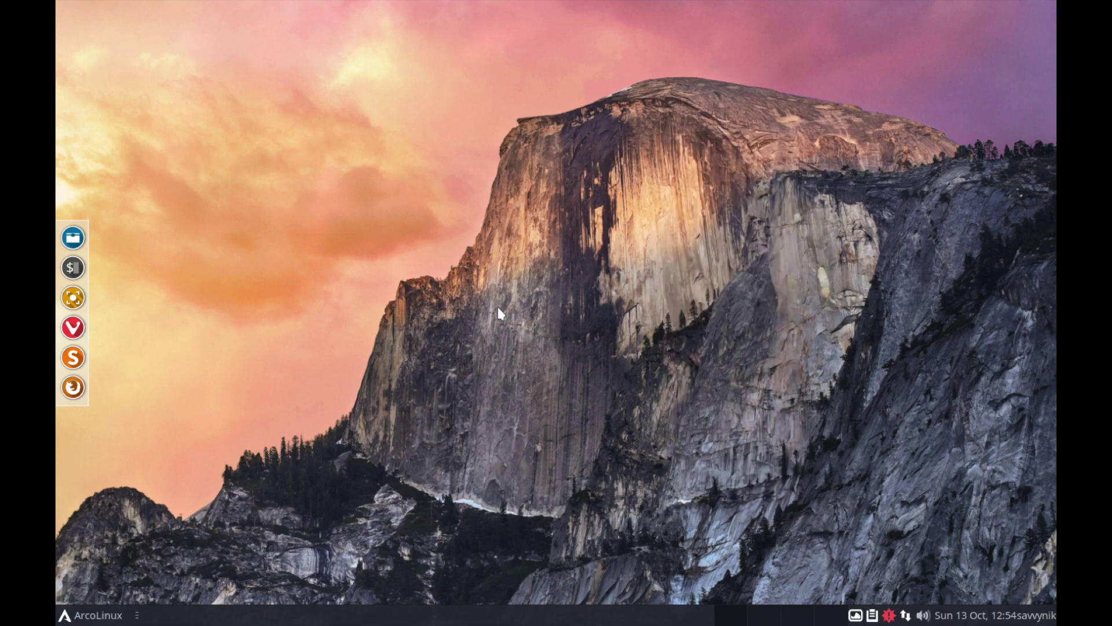